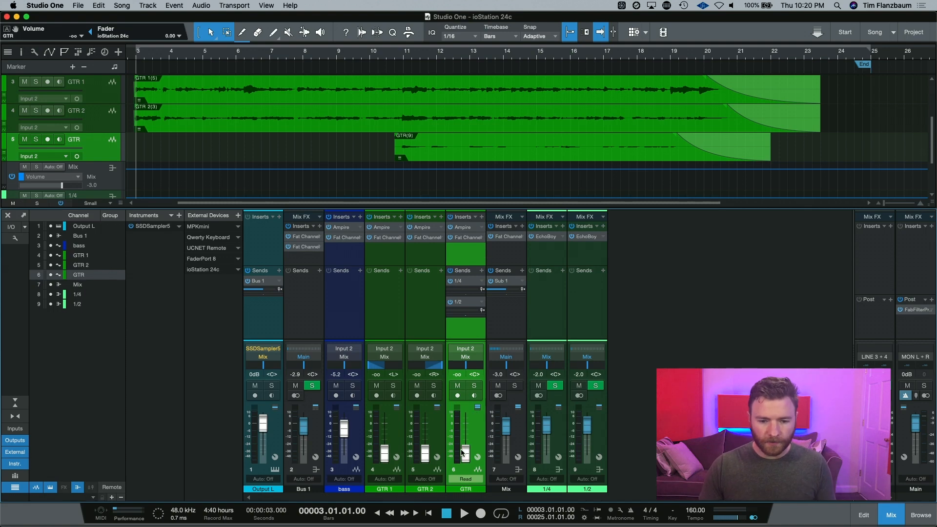
# Select the GTR 1 and GTR 2 channels together and reset their faders to 0 dB
pyautogui.click(433, 425)
pyautogui.keyDown('shift'); pyautogui.click(398, 429); pyautogui.keyUp('shift')
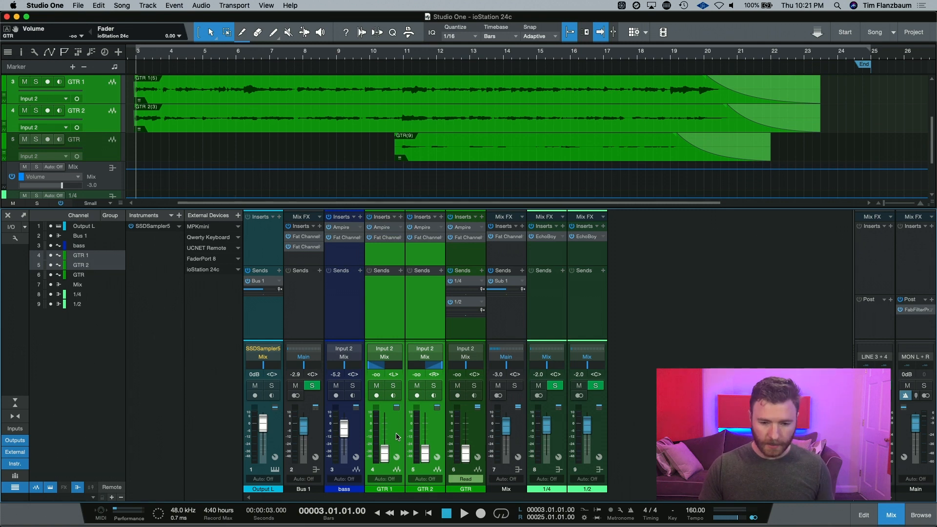
pyautogui.keyDown('alt'); pyautogui.click(385, 455); pyautogui.keyUp('alt')
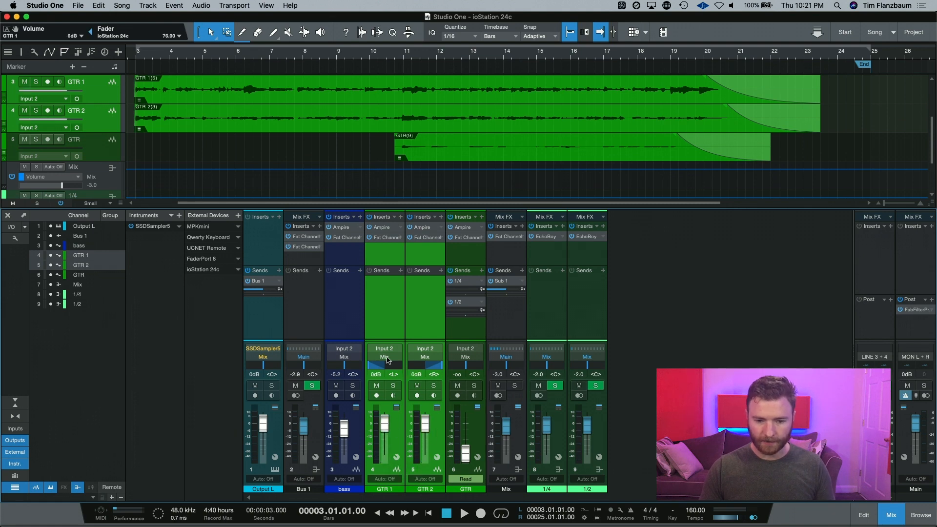
# Add a bus for the selected GTR 1 and GTR 2 channels and name it Guitars
pyautogui.rightClick(399, 433)
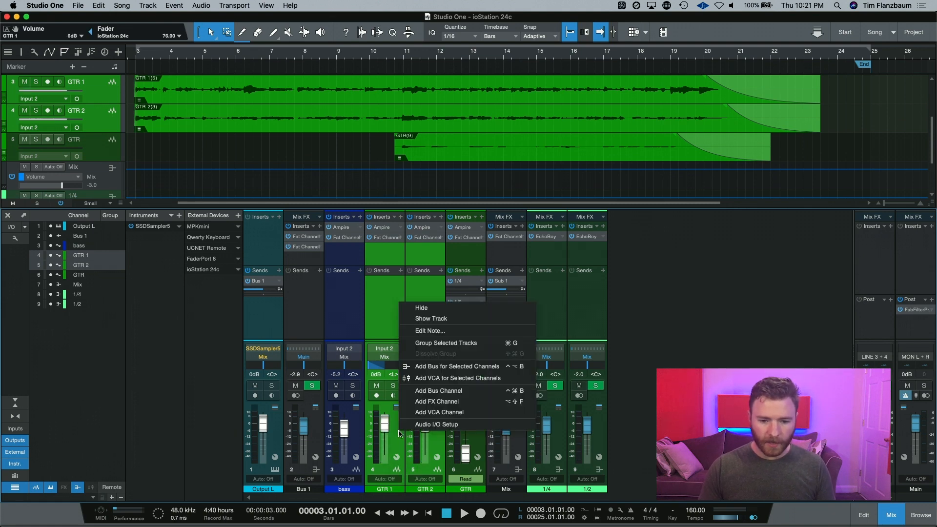
pyautogui.click(449, 366)
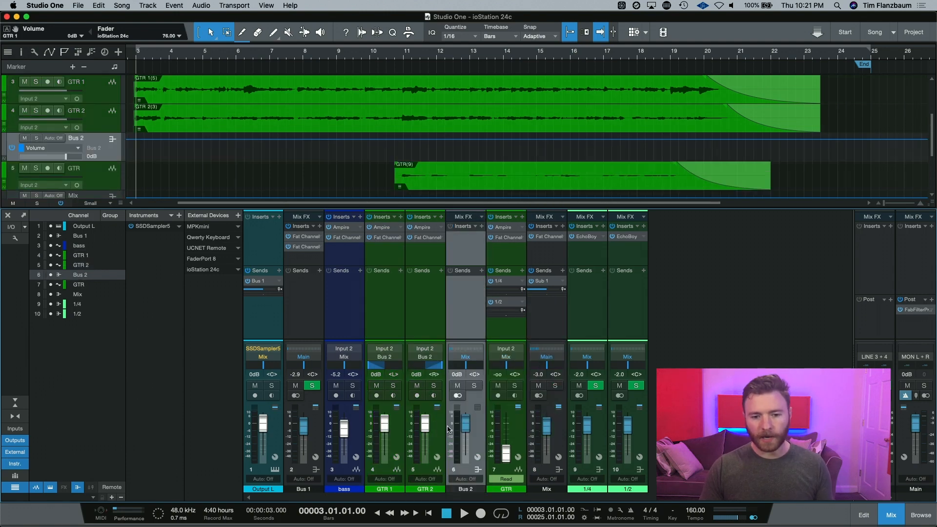
pyautogui.rightClick(482, 432)
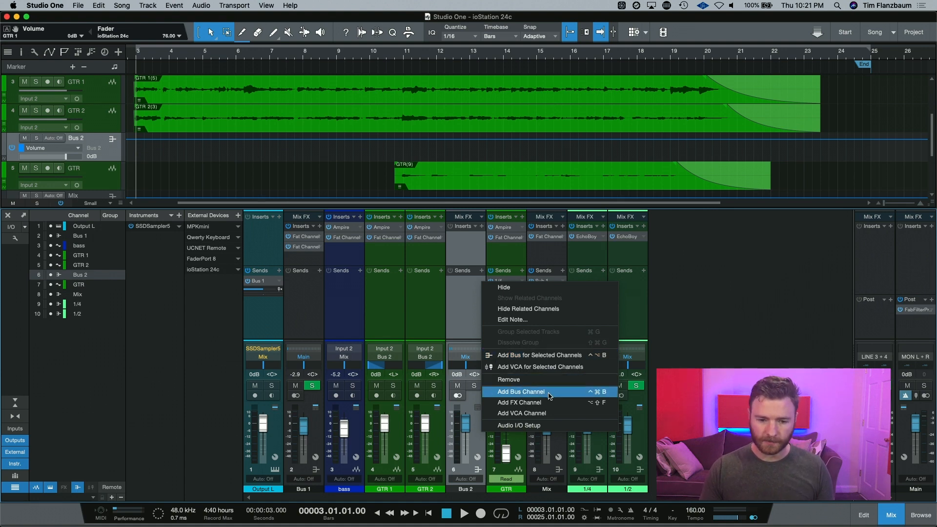
pyautogui.doubleClick(466, 489)
pyautogui.write('Guitar')
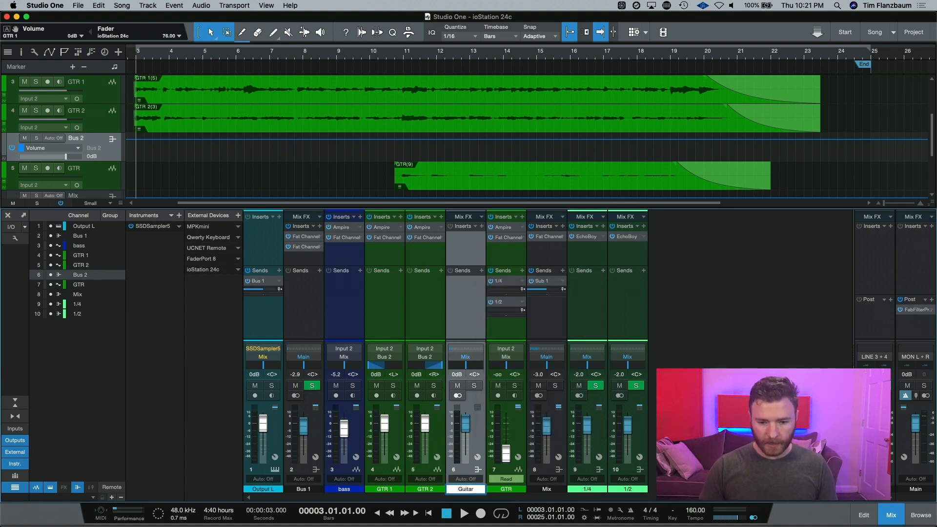
pyautogui.write('s')
pyautogui.press('Return')
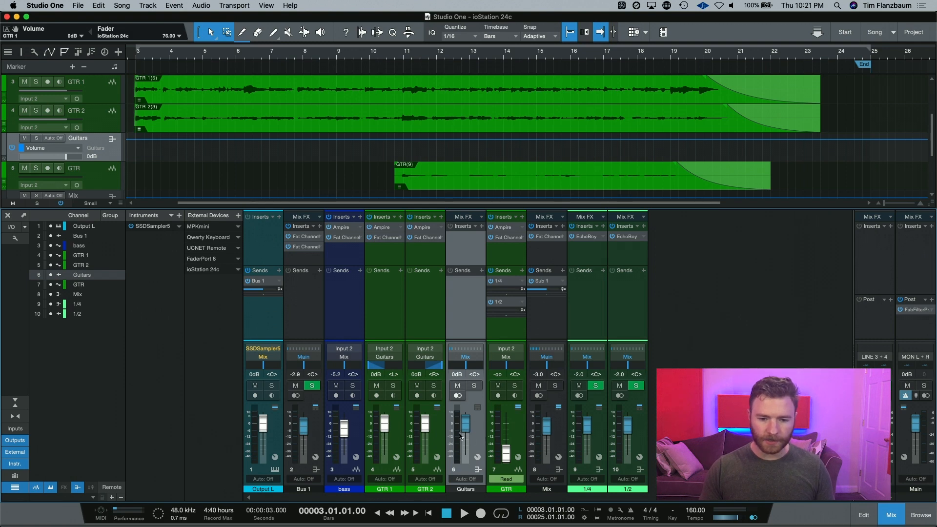
# Lower the Guitars bus fader to -∞ and record a volume fade-in from bar 3 in Latch automation mode
pyautogui.moveTo(463, 424); pyautogui.dragTo(465, 454)
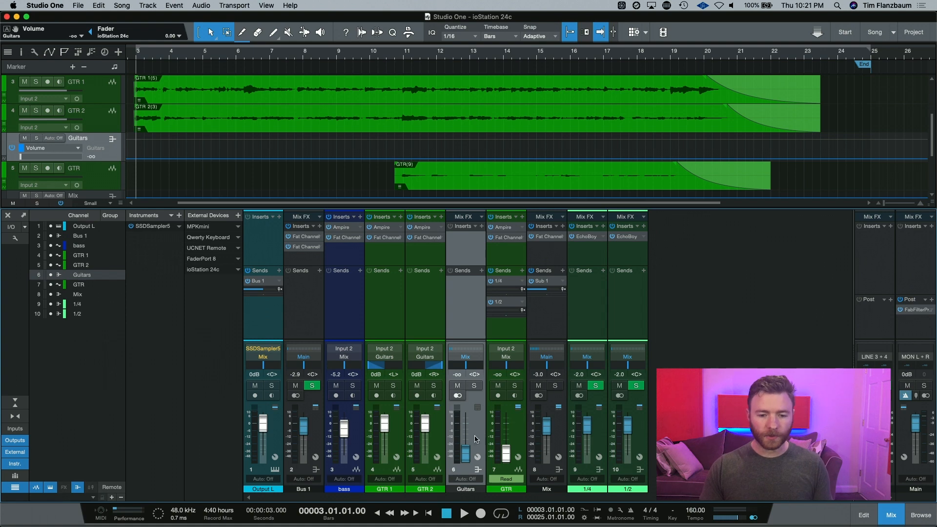
pyautogui.click(466, 479)
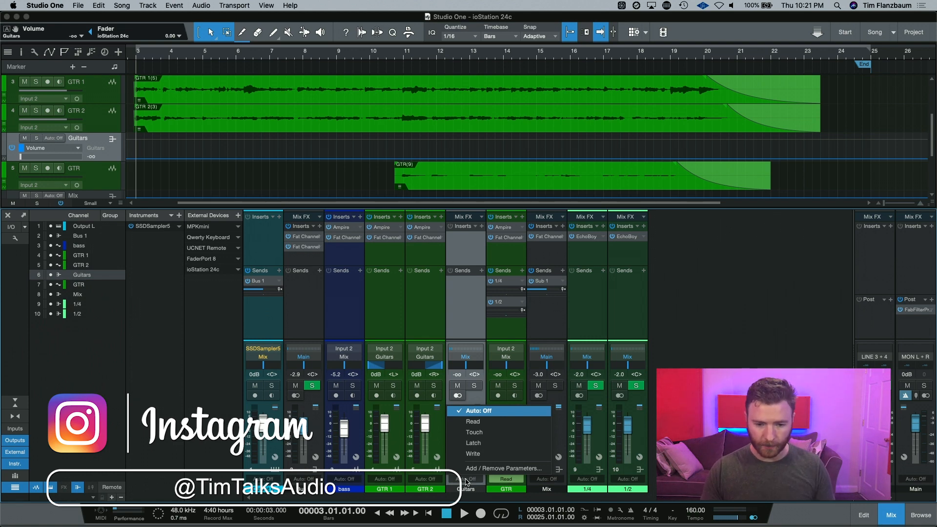
pyautogui.click(473, 445)
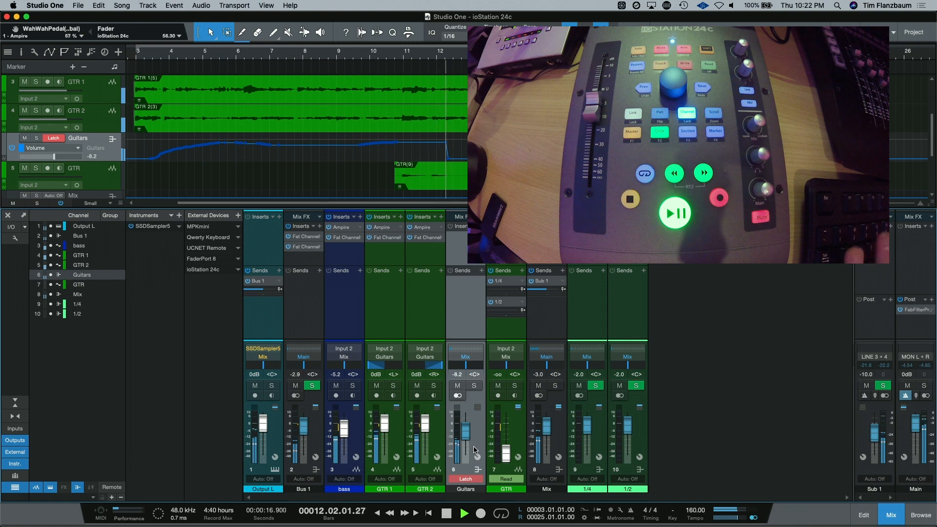
pyautogui.press('space')
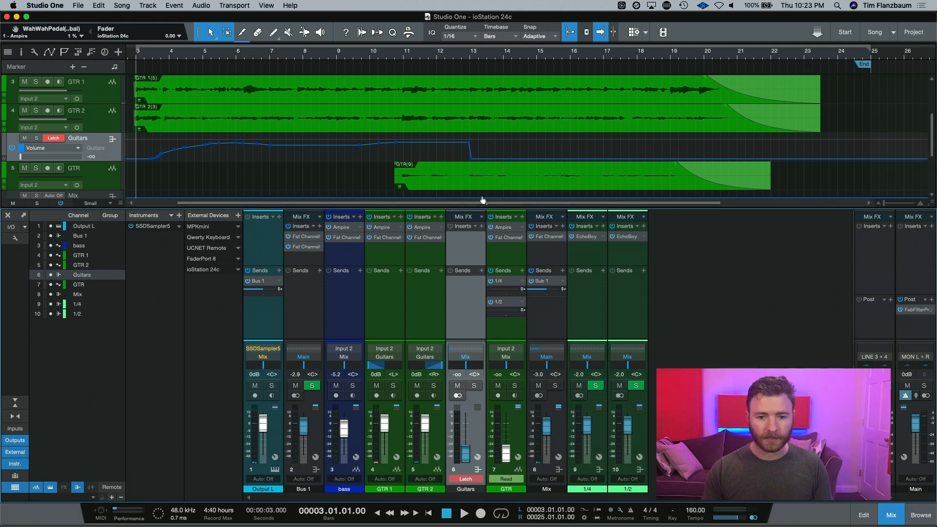
# Delete the drop near bar 13 from the Guitars volume automation and play the song back in Read mode
pyautogui.moveTo(467, 160); pyautogui.dragTo(486, 162)
pyautogui.press('Delete')
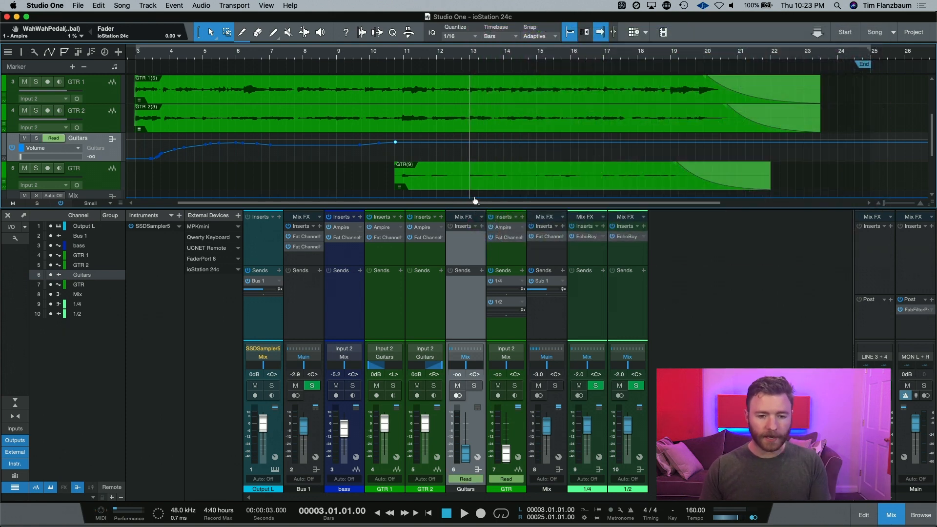
pyautogui.click(467, 480)
pyautogui.click(483, 426)
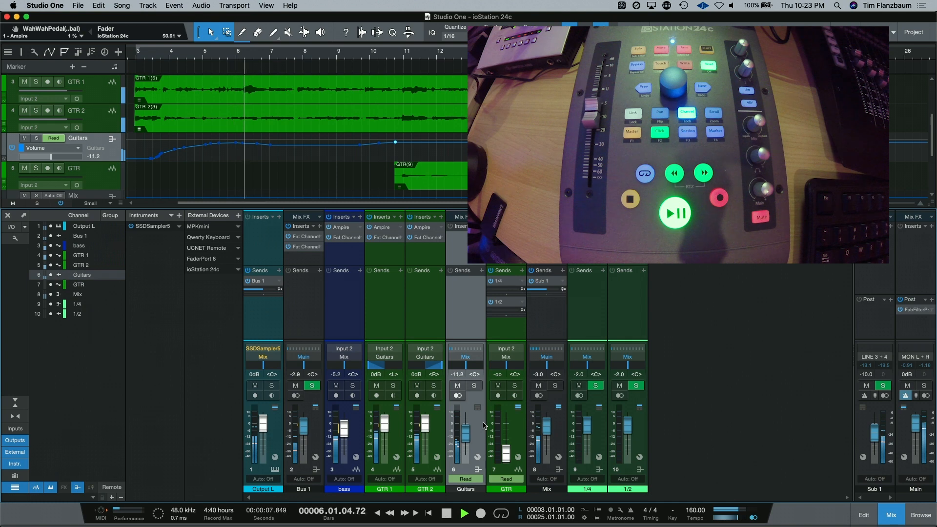
pyautogui.press('space')
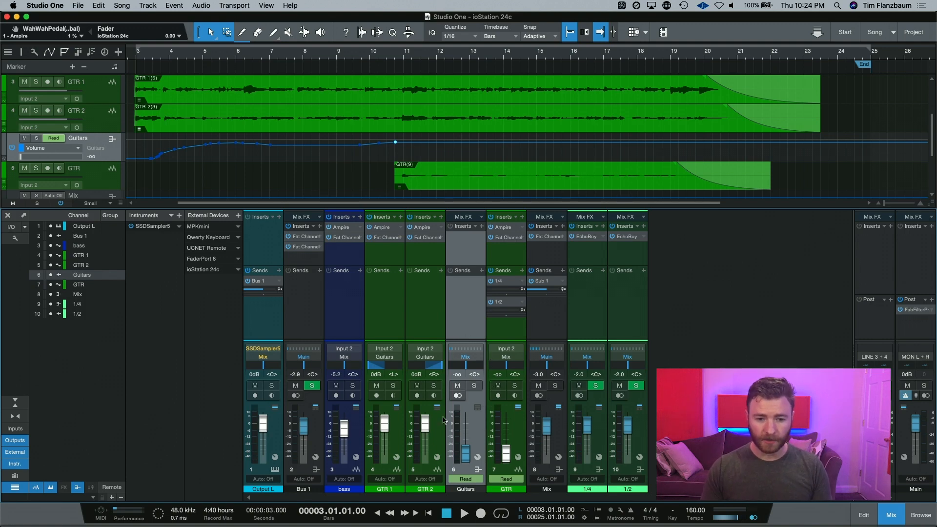
# Raise the GTR channel's fader to about -5.9 dB and audition it from just before bar 11
pyautogui.click(517, 434)
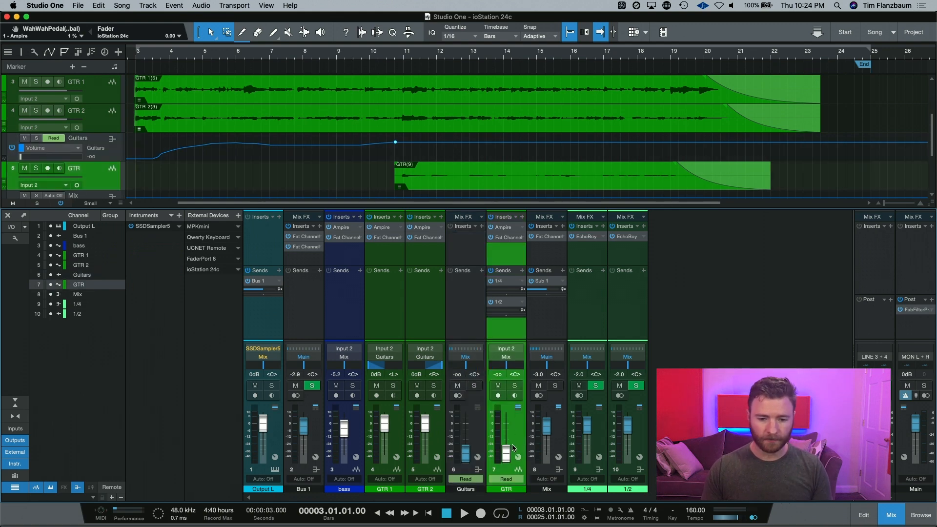
pyautogui.moveTo(507, 455); pyautogui.dragTo(508, 433)
pyautogui.click(394, 54)
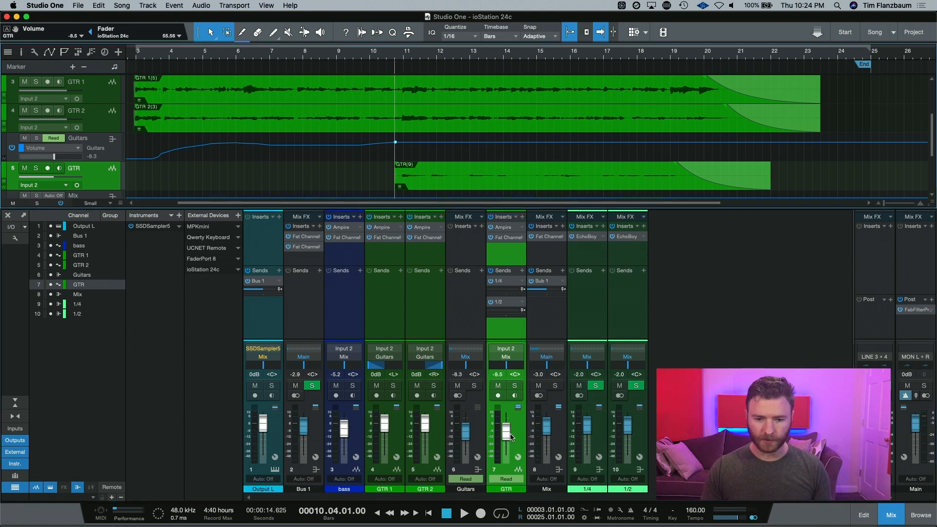
pyautogui.press('space')
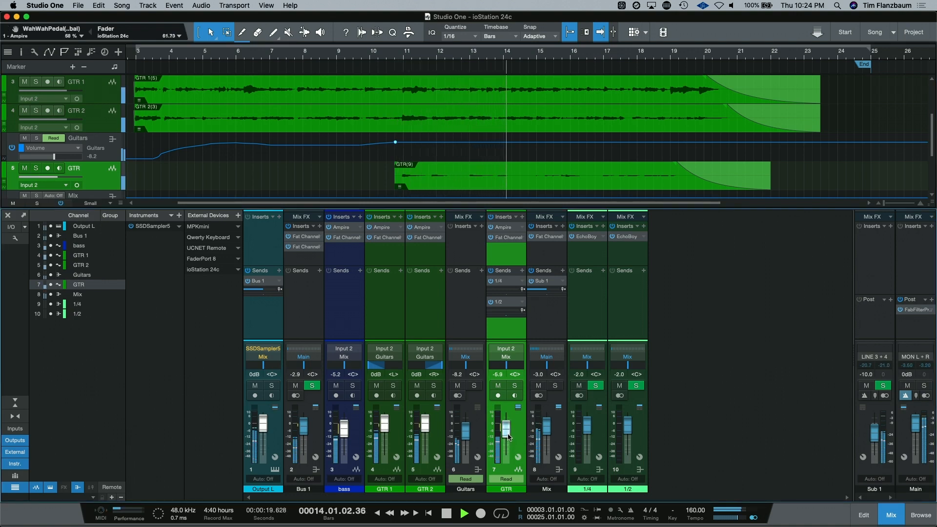
pyautogui.press('space')
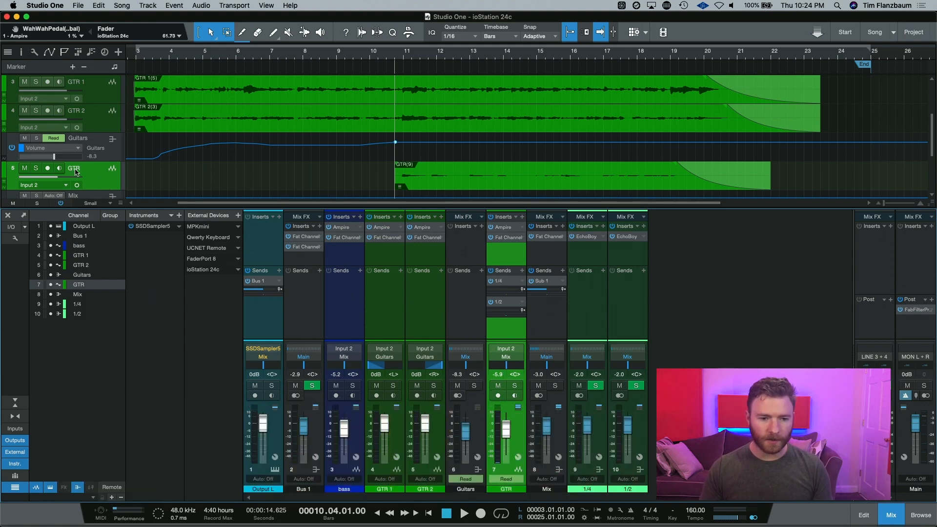
# Toggle the automation display for the GTR track and for all tracks, ending with the Guitars volume envelope shown
pyautogui.rightClick(99, 179)
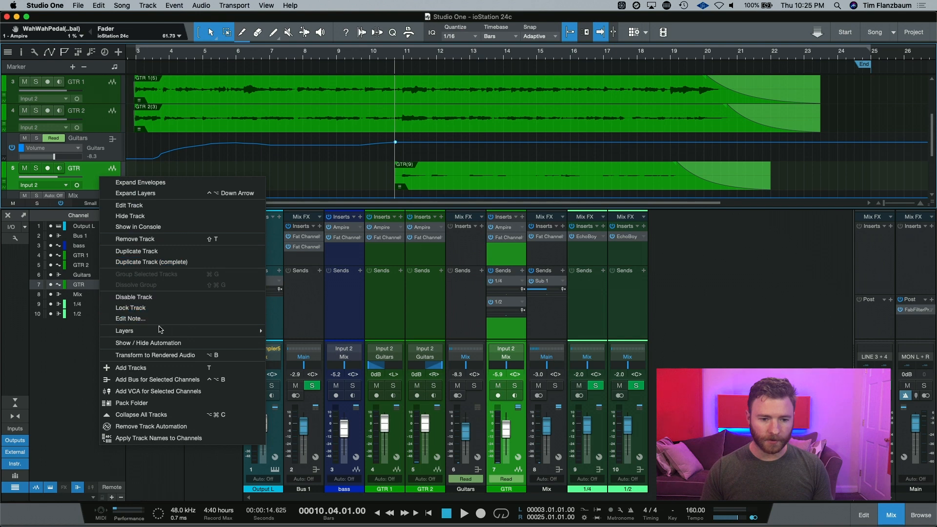
pyautogui.click(190, 343)
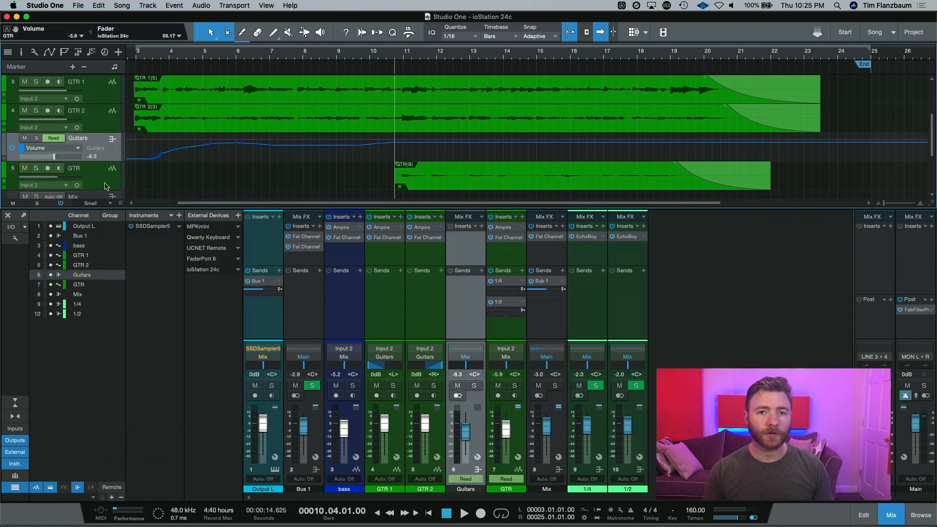
pyautogui.press('a')
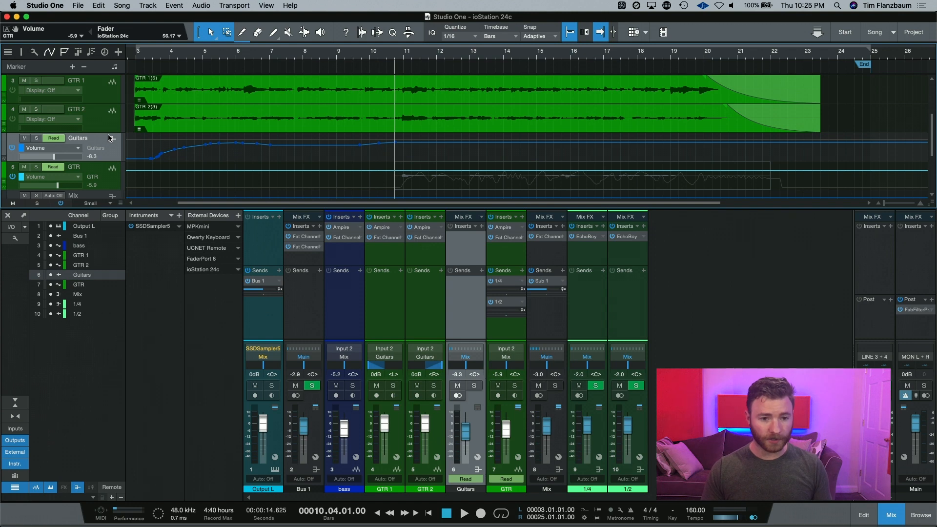
pyautogui.press('a')
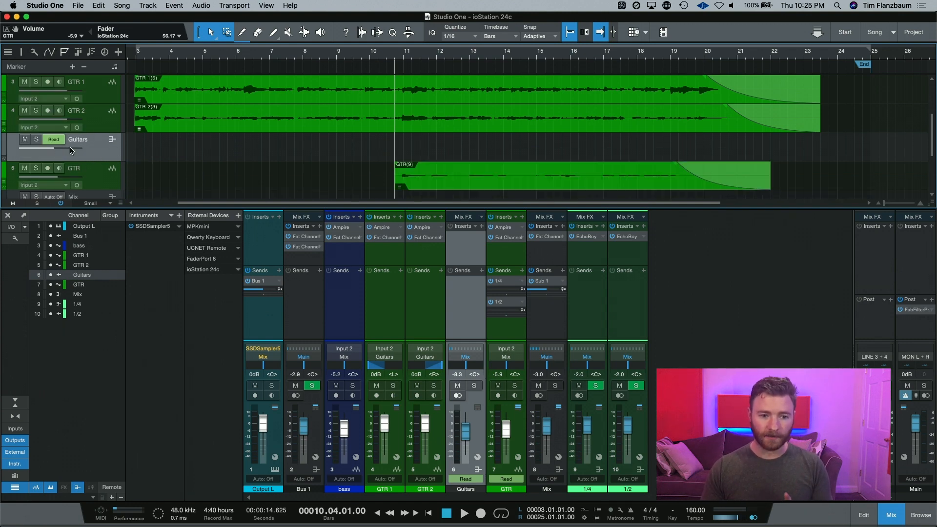
pyautogui.rightClick(98, 153)
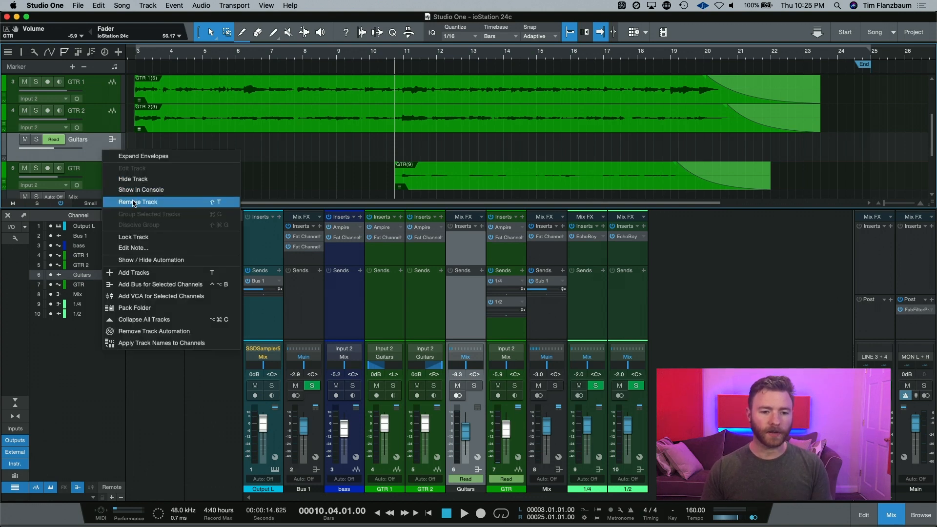
pyautogui.click(156, 260)
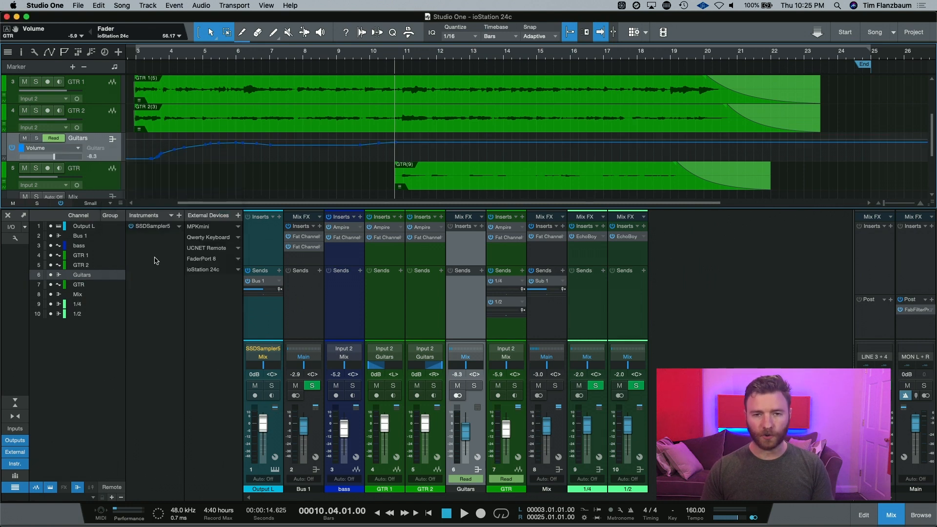
# Show the GTR track's automation and switch its lane from Volume to Pan
pyautogui.rightClick(99, 184)
pyautogui.click(180, 349)
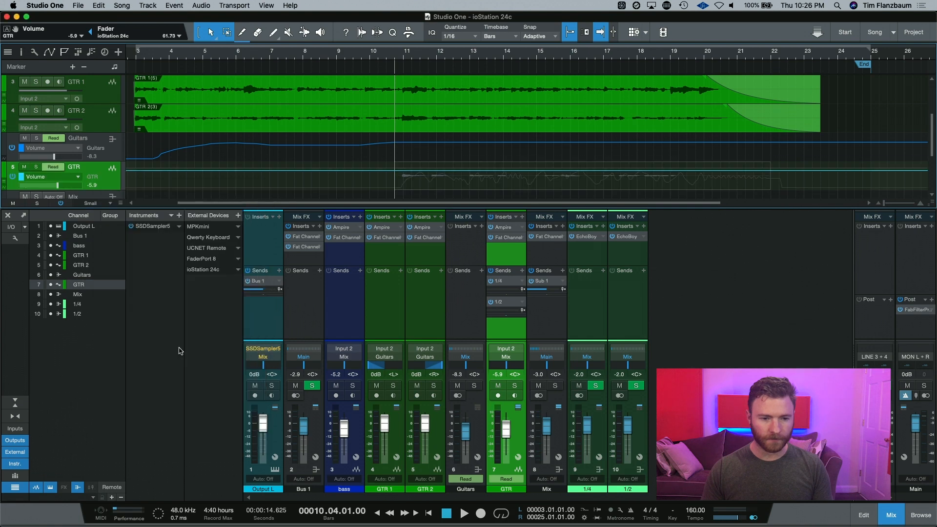
pyautogui.click(78, 178)
pyautogui.click(66, 208)
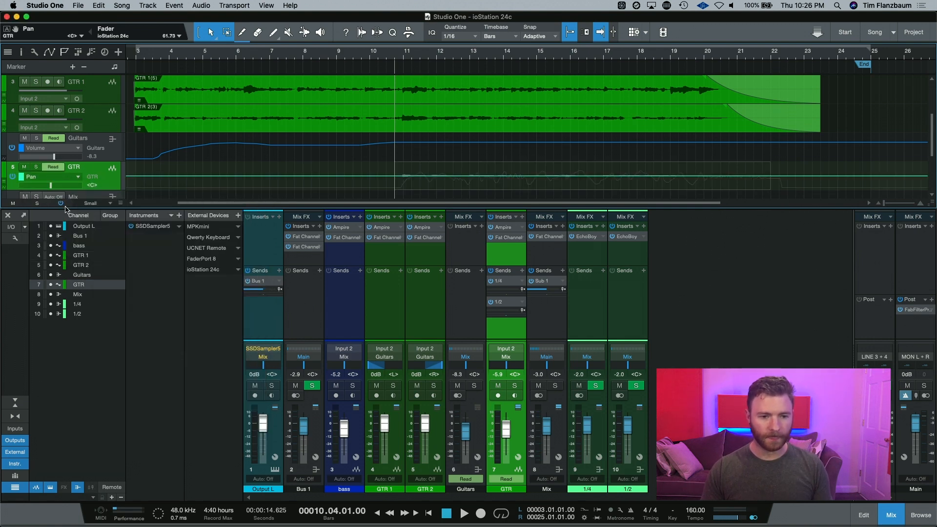
# Hide the mixer and enlarge the GTR track's height to give its pan lane more room
pyautogui.press('F3')
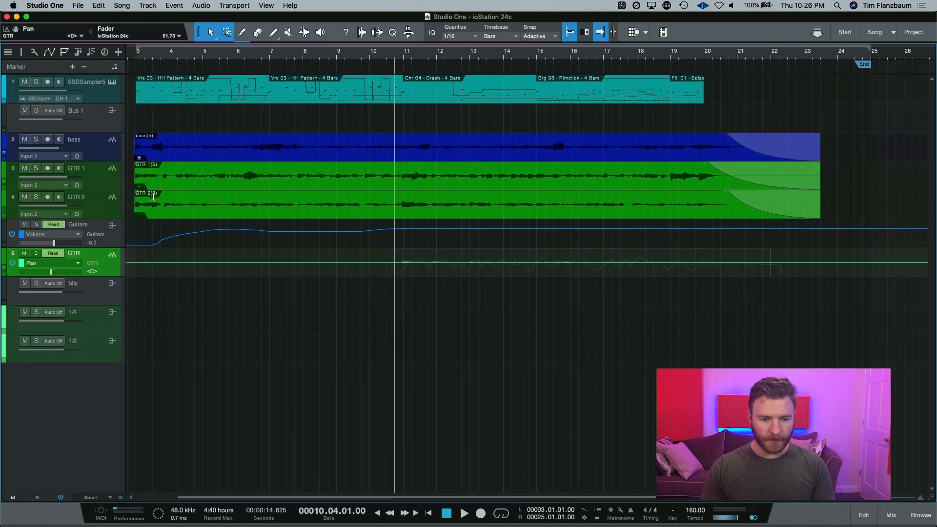
pyautogui.moveTo(113, 277); pyautogui.dragTo(86, 473)
pyautogui.scroll(-3, 181, 286)
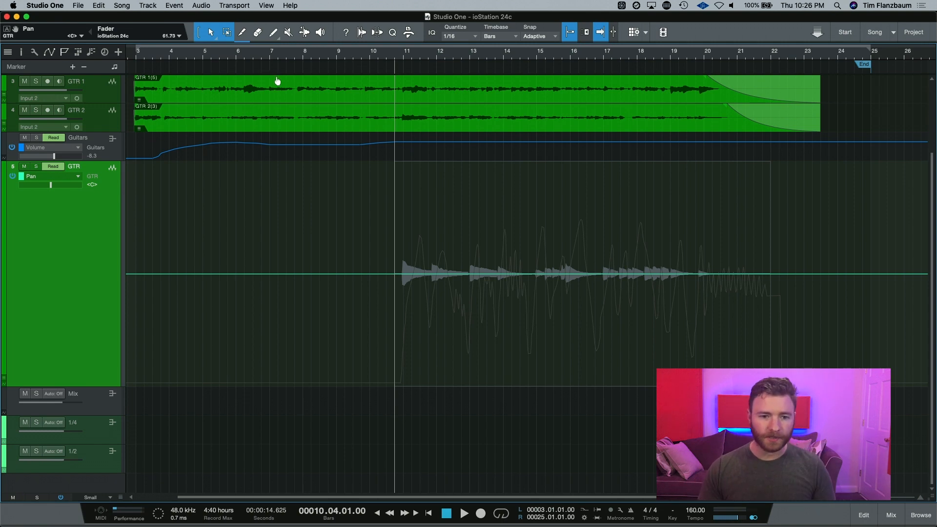
# Draw sine-wave pan automation on the GTR track from bar 11 past bar 19, using the Paint tool's Sine shape and 1/1 quantize
pyautogui.click(279, 39)
pyautogui.click(279, 39)
pyautogui.click(279, 39)
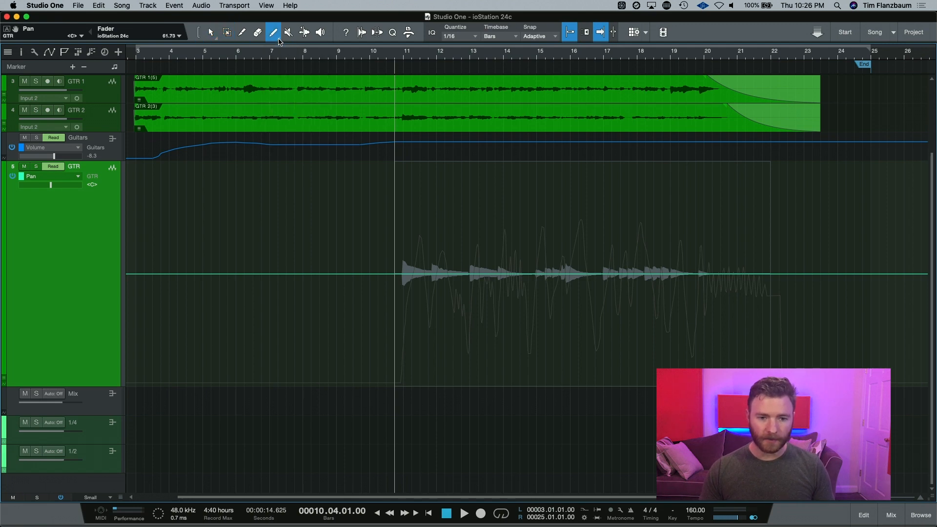
pyautogui.click(278, 39)
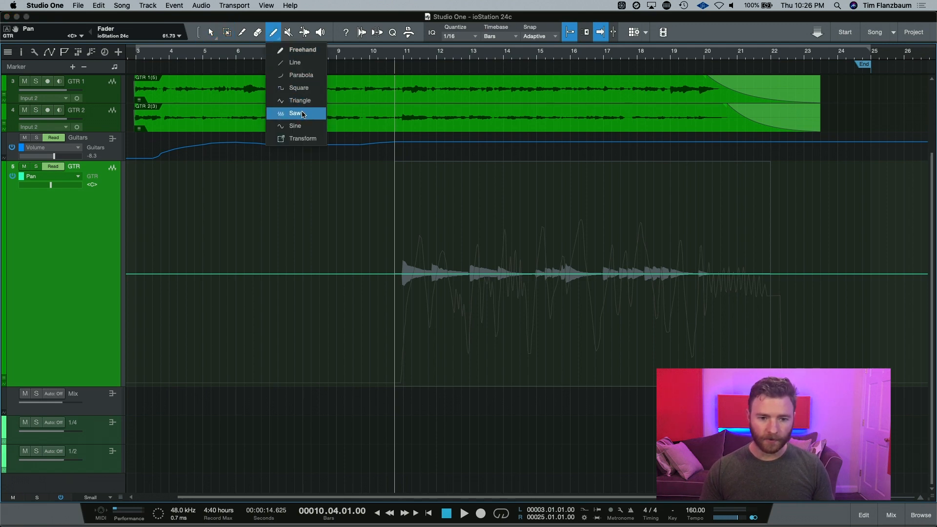
pyautogui.click(319, 126)
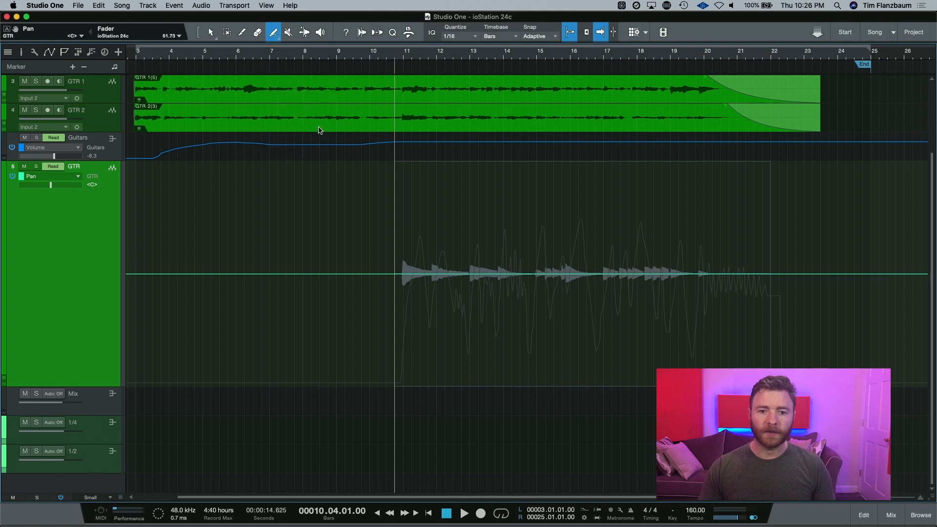
pyautogui.click(460, 37)
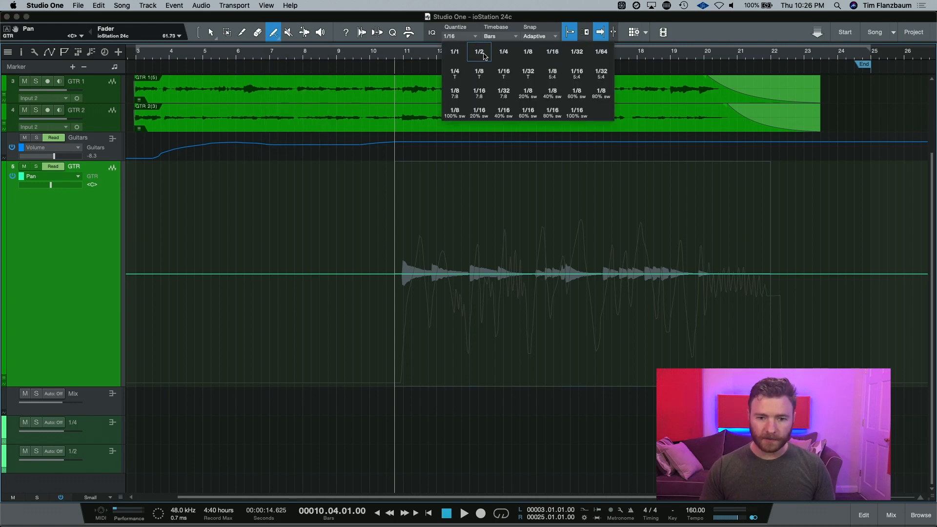
pyautogui.click(455, 52)
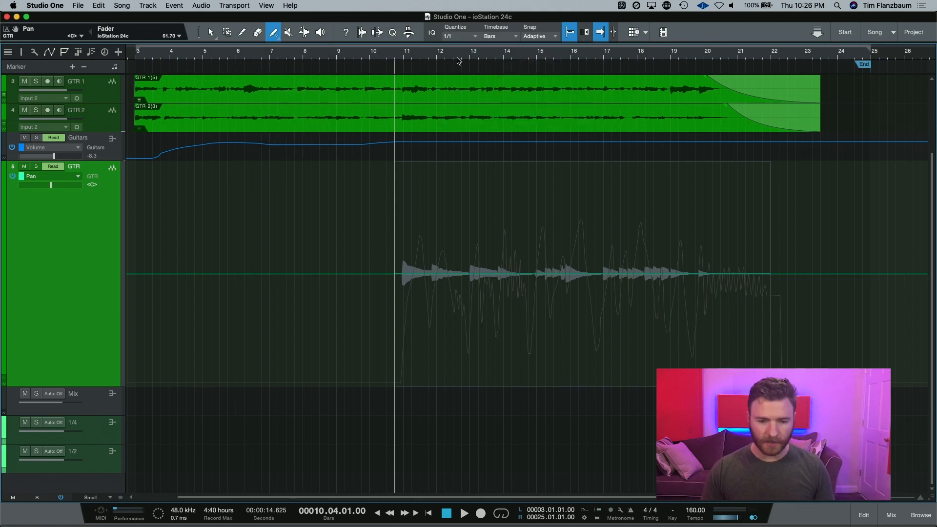
pyautogui.moveTo(399, 270); pyautogui.dragTo(533, 268)
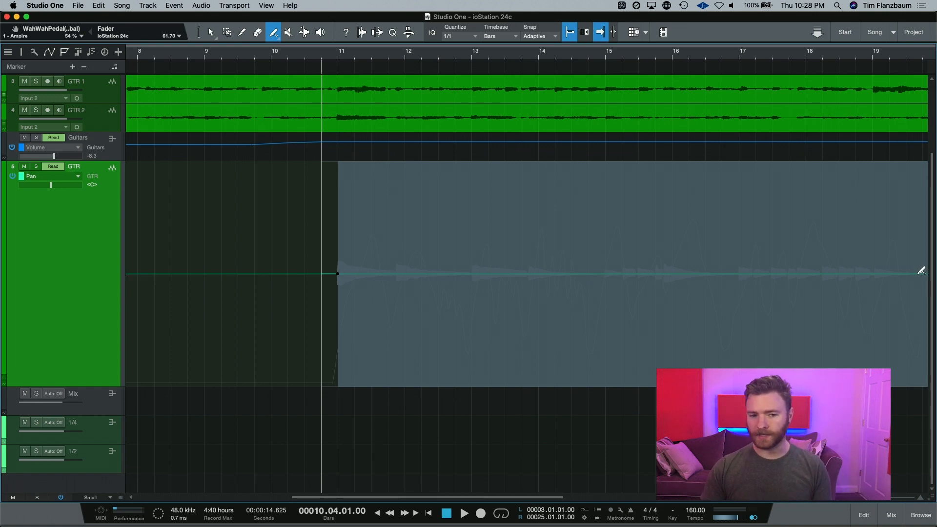
pyautogui.moveTo(921, 269); pyautogui.dragTo(916, 189)
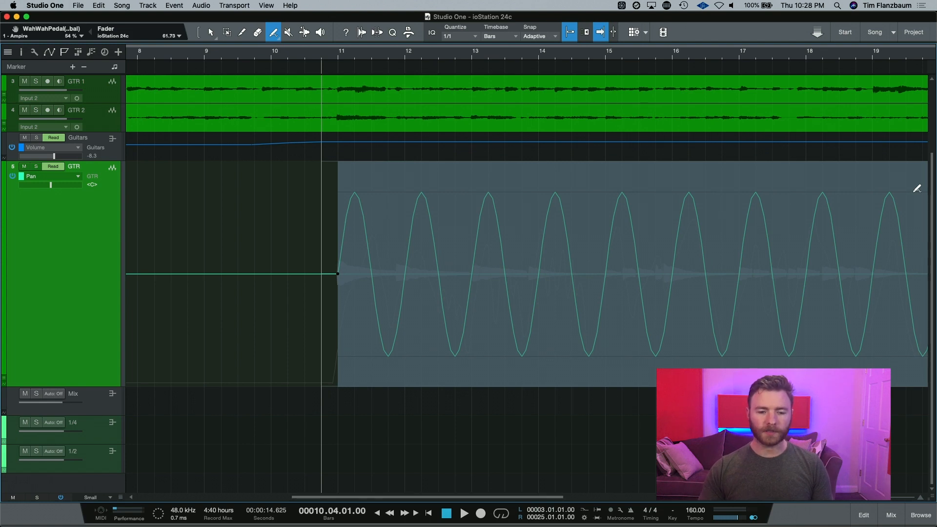
# Finish the sine-wave pan automation on the GTR track up to bar 20 and play it back
pyautogui.moveTo(916, 188); pyautogui.dragTo(917, 189)
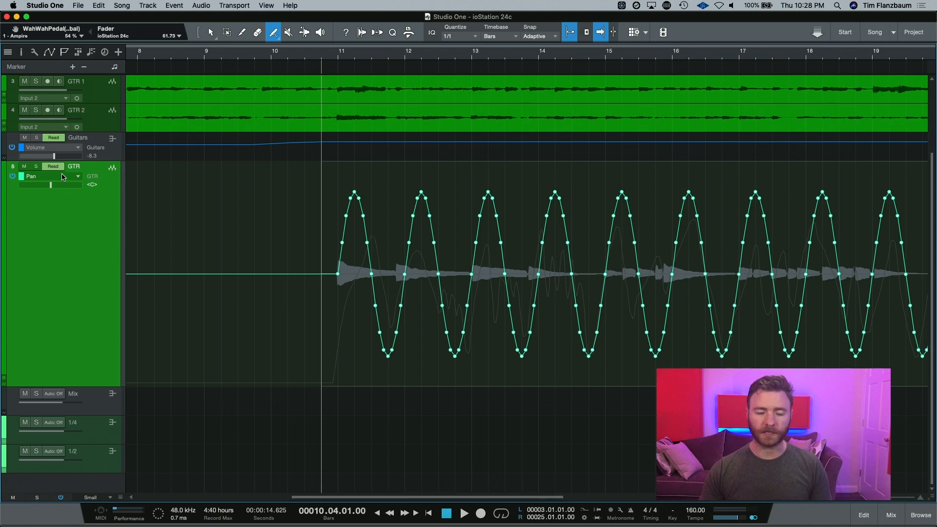
pyautogui.press('space')
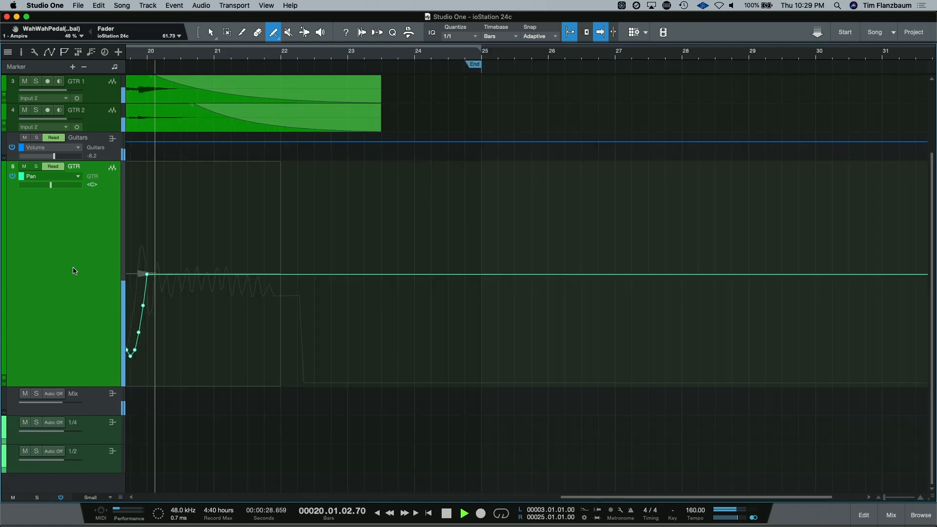
pyautogui.press('space')
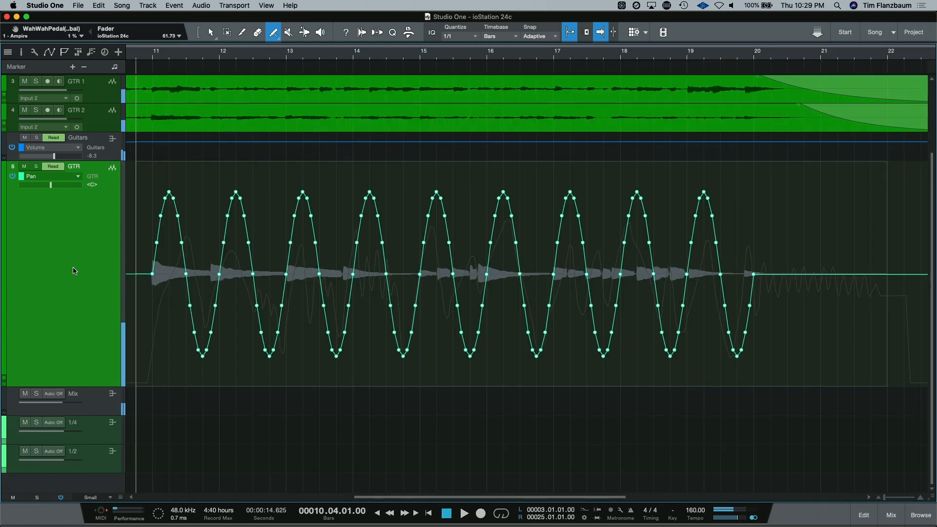
# Use the Paint tool's Transform option to compress the GTR pan automation from bar 11 past bar 20 to about half its height
pyautogui.click(276, 40)
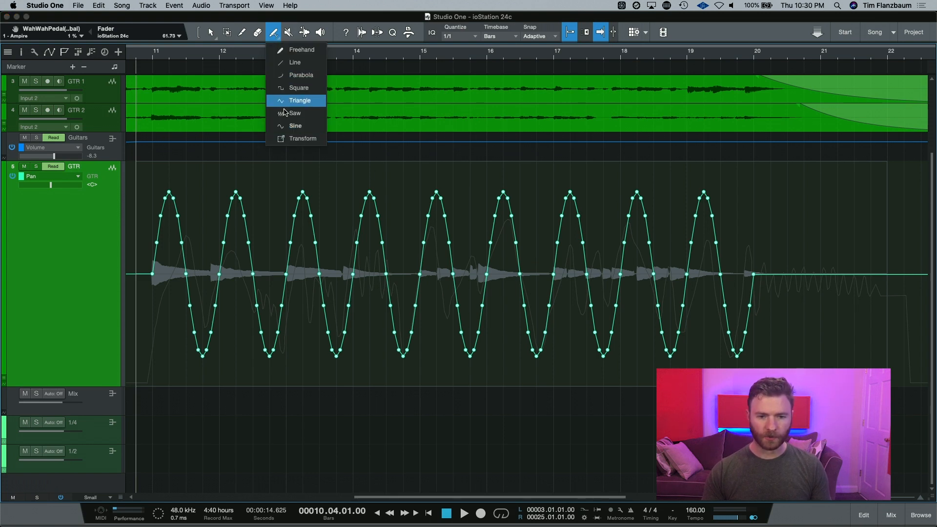
pyautogui.click(298, 137)
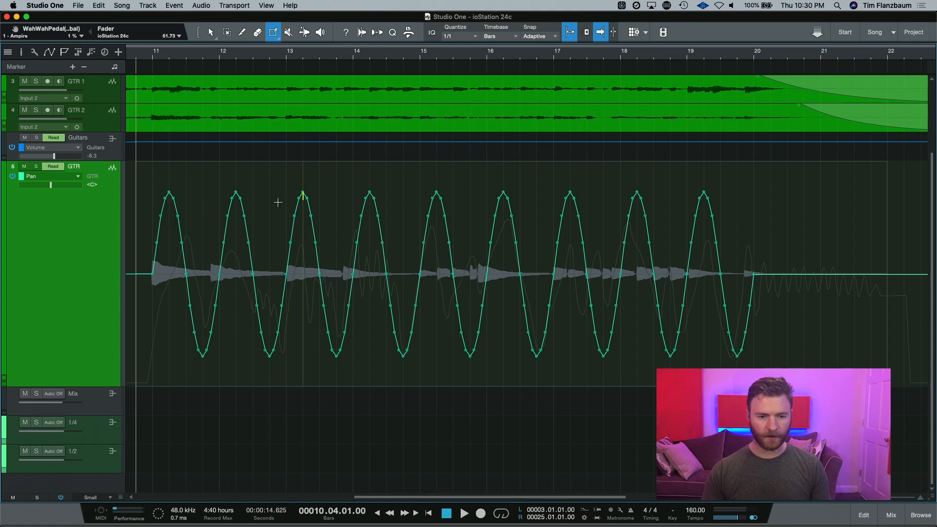
pyautogui.moveTo(150, 179); pyautogui.dragTo(770, 382)
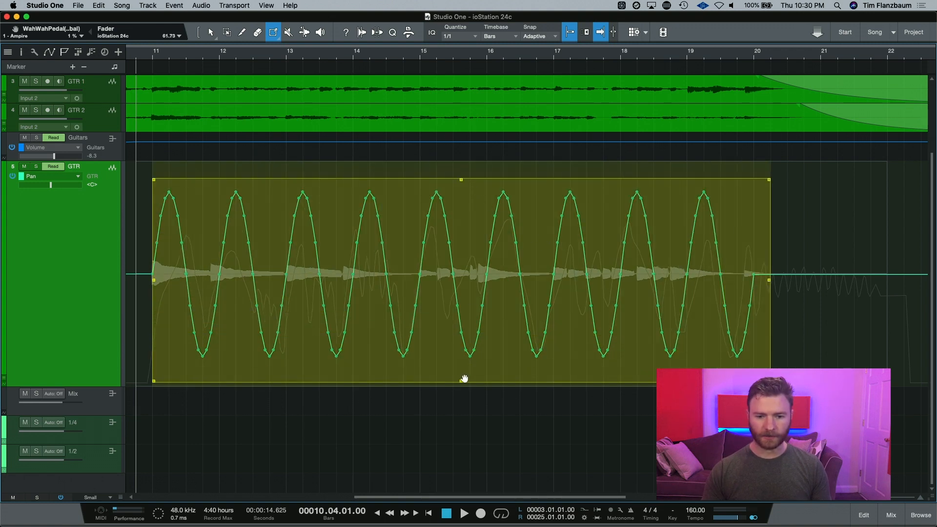
pyautogui.moveTo(459, 379); pyautogui.dragTo(463, 328)
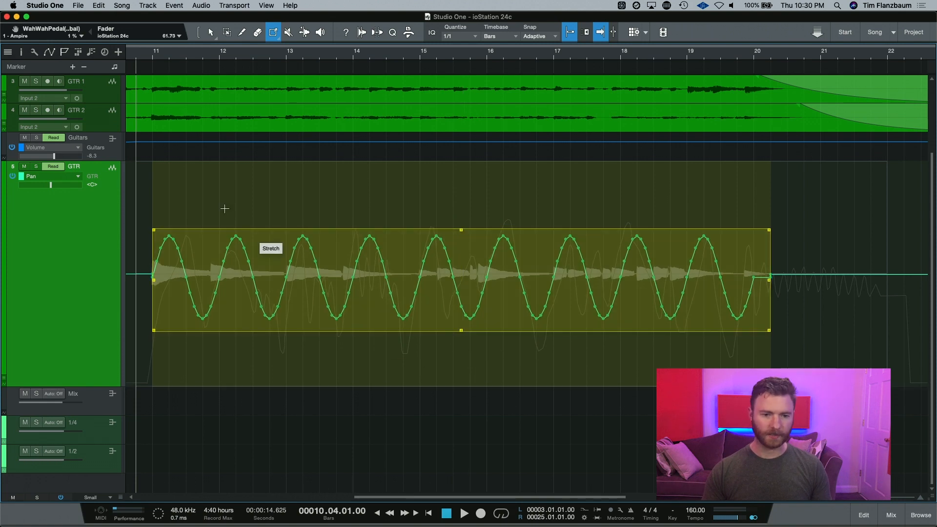
# Play back the narrower panning, soloing the GTR track partway through, and return to the Arrow tool with solo off
pyautogui.press('space')
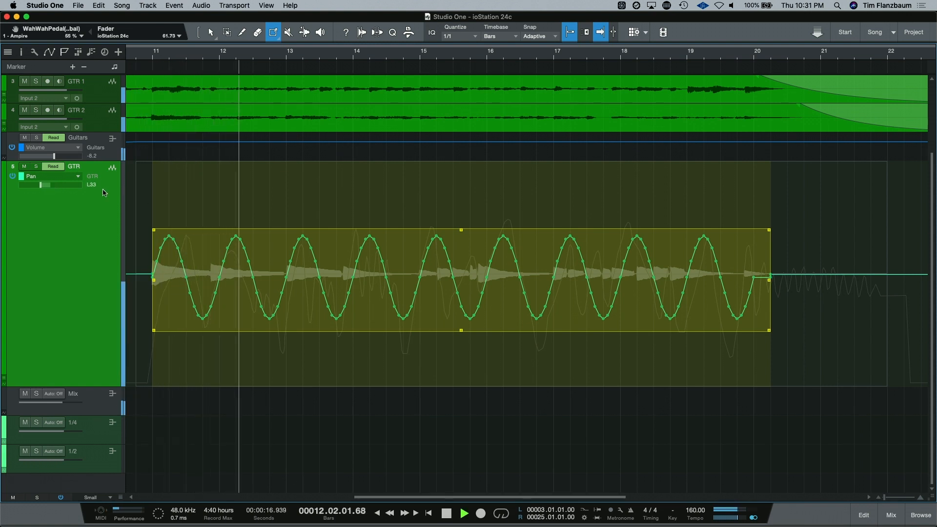
pyautogui.press('s')
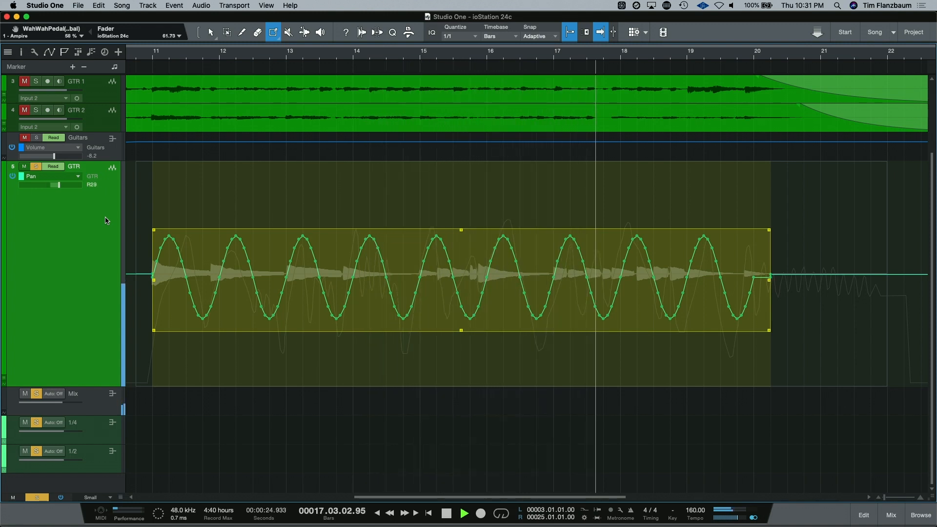
pyautogui.press('space')
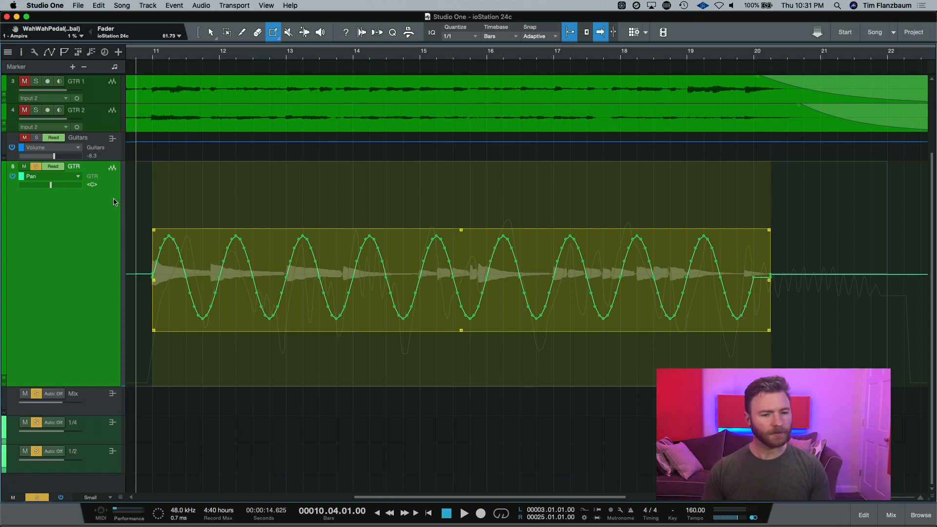
pyautogui.click(41, 168)
pyautogui.press('1')
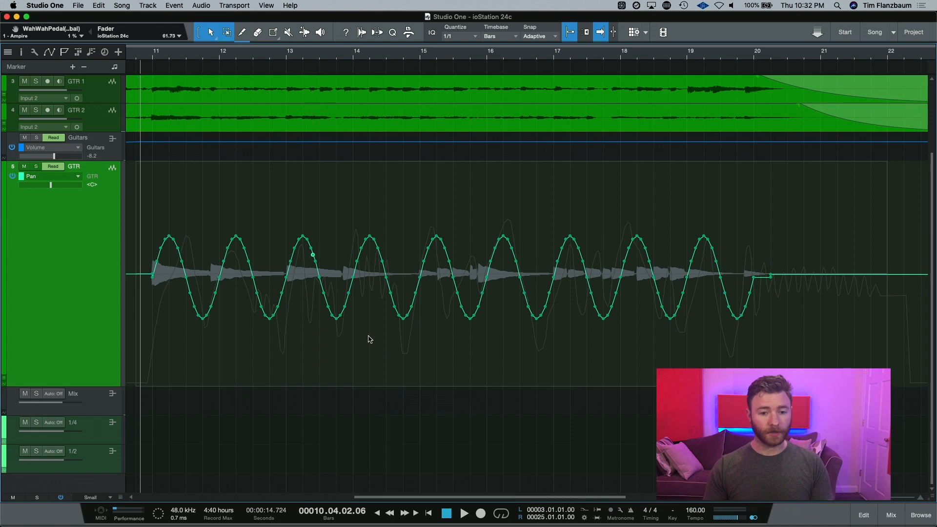
# Open the automation envelope for the GTR channel's send level to the 1/4 delay bus, and hide the mixer
pyautogui.press('F3')
pyautogui.click(512, 332)
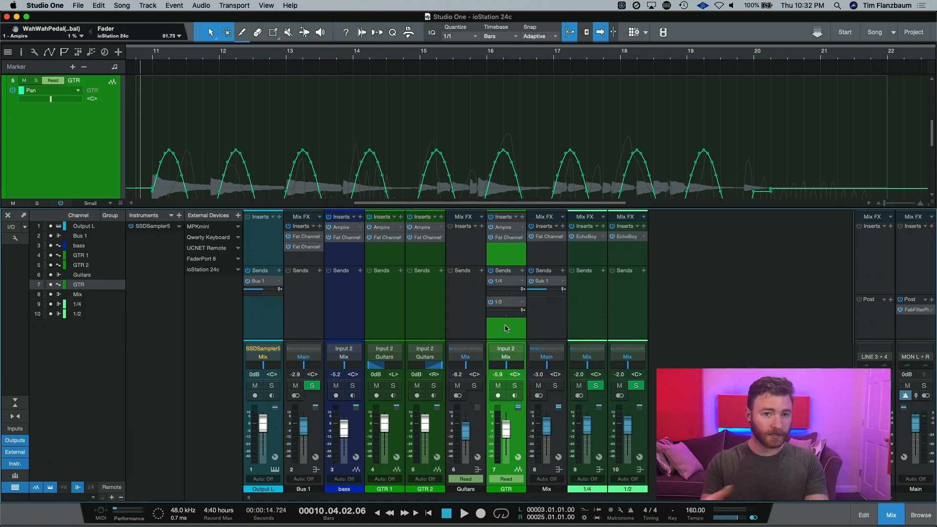
pyautogui.click(600, 300)
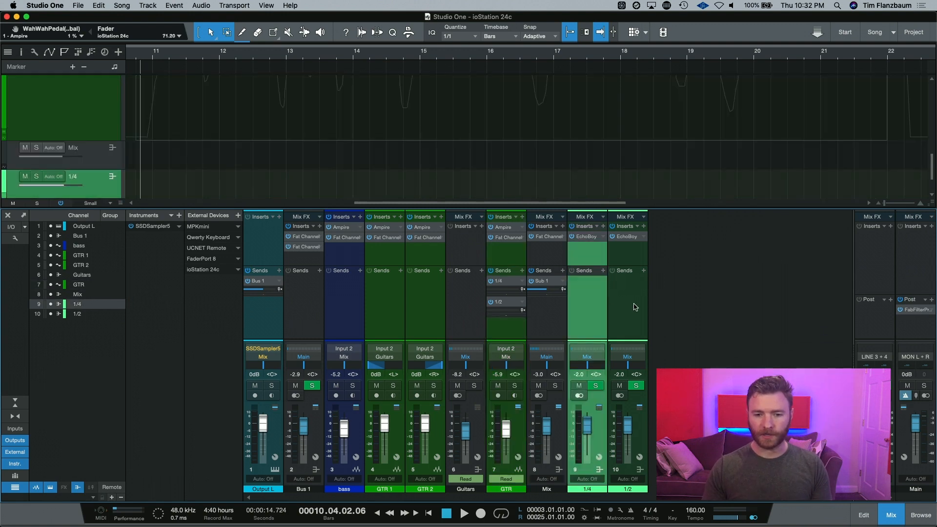
pyautogui.click(508, 336)
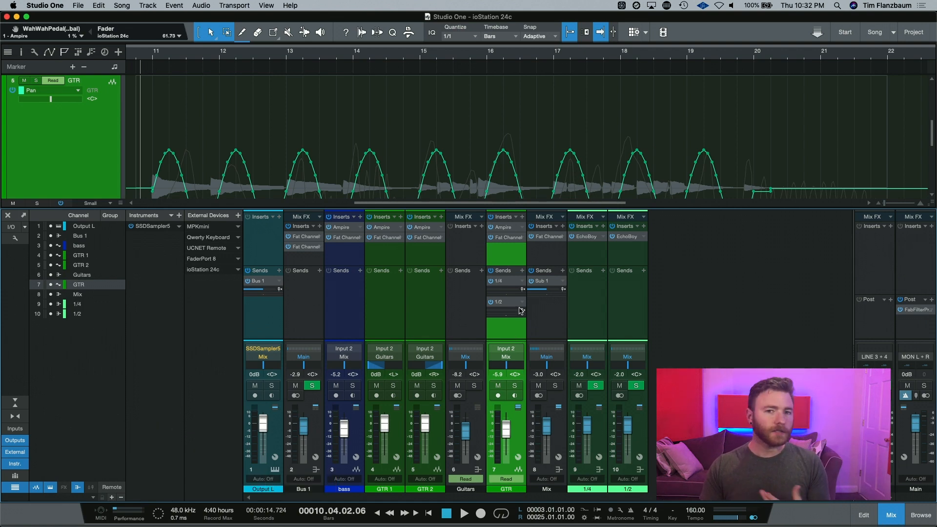
pyautogui.rightClick(494, 292)
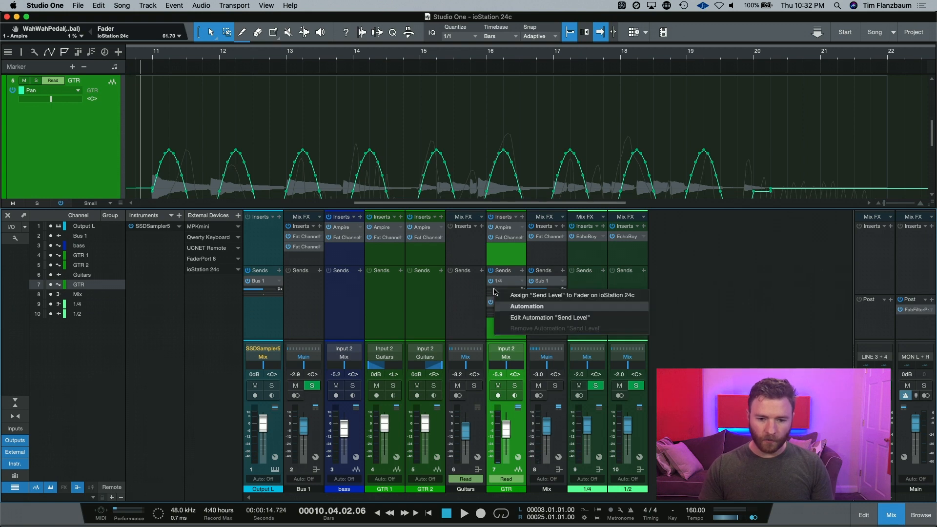
pyautogui.rightClick(524, 320)
pyautogui.click(526, 317)
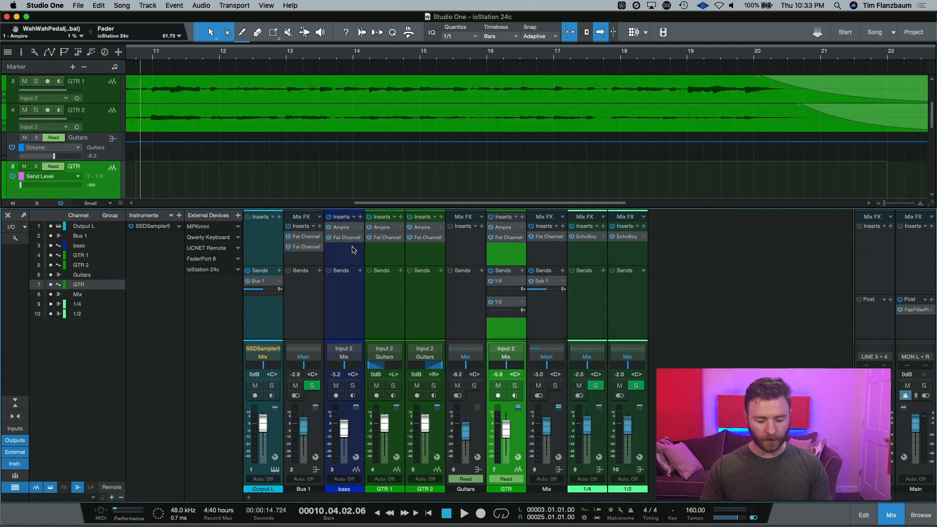
pyautogui.press('F3')
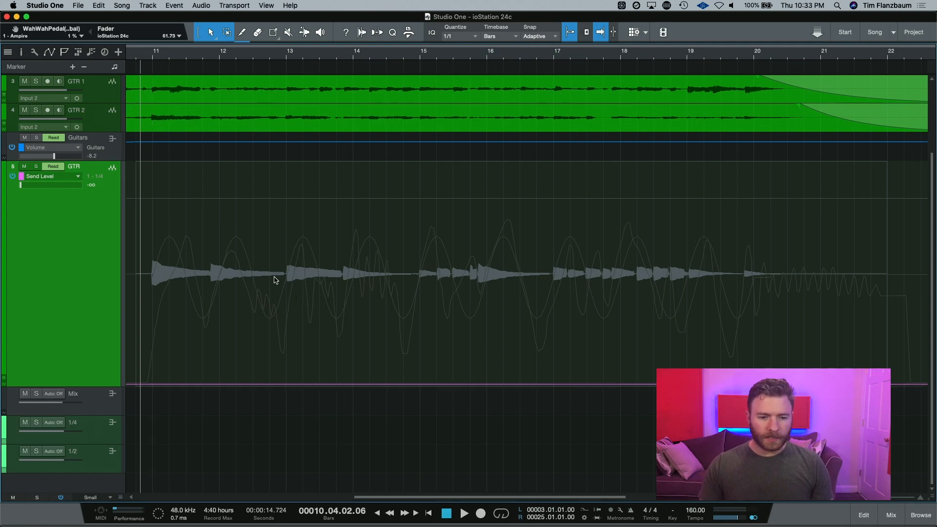
# Raise the GTR send level to about -6.3 dB from bar 11 to 11.4, with quantize set to 1/4
pyautogui.moveTo(154, 239); pyautogui.dragTo(207, 240)
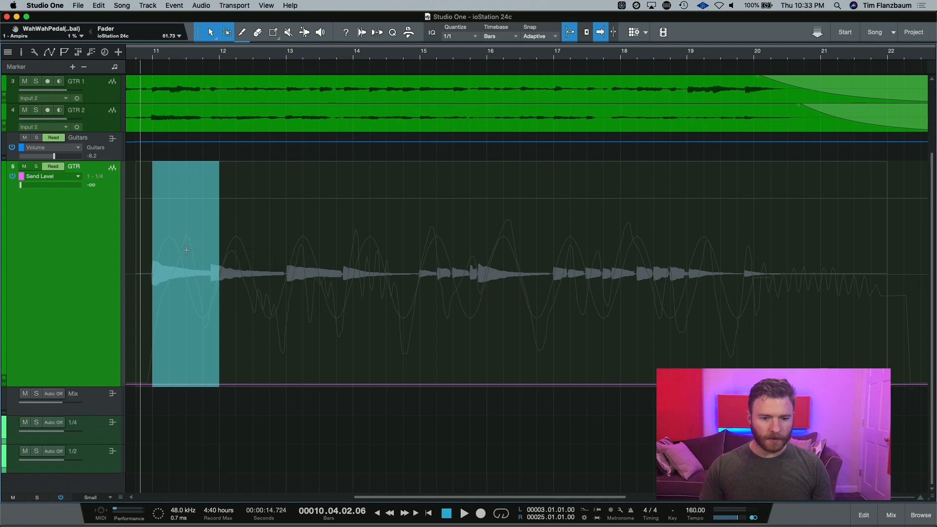
pyautogui.moveTo(183, 204); pyautogui.dragTo(184, 38)
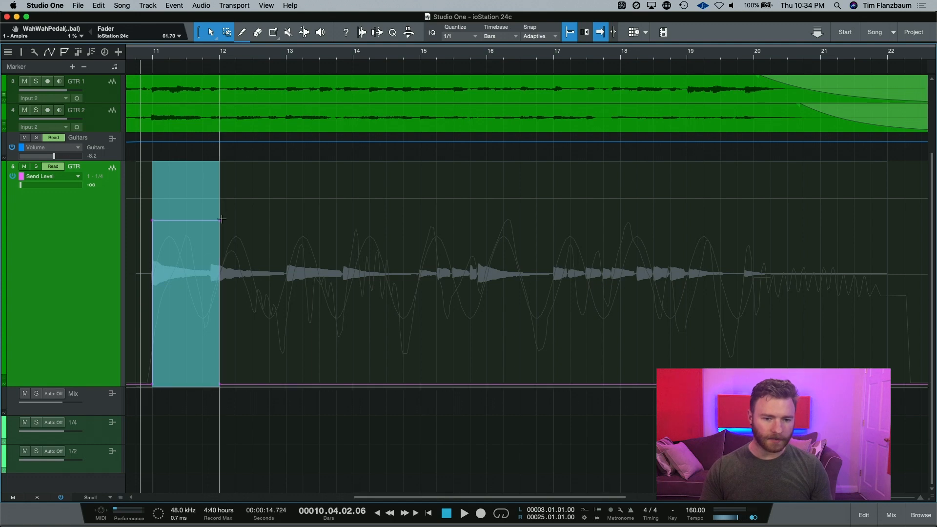
pyautogui.moveTo(220, 223); pyautogui.dragTo(206, 223)
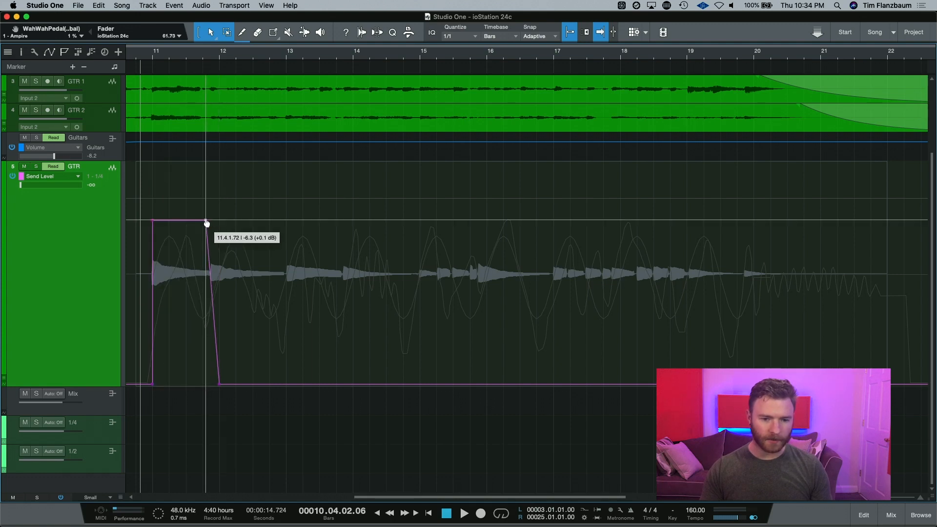
pyautogui.click(448, 39)
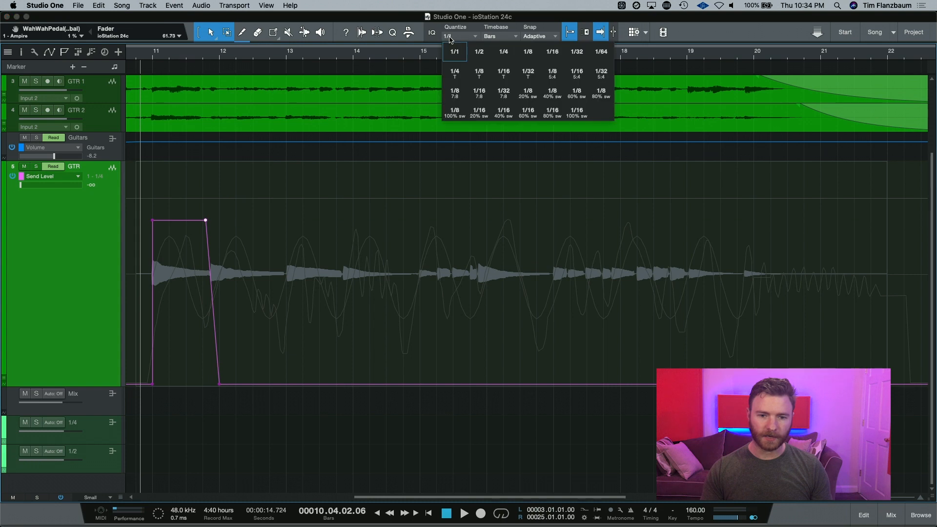
pyautogui.click(504, 53)
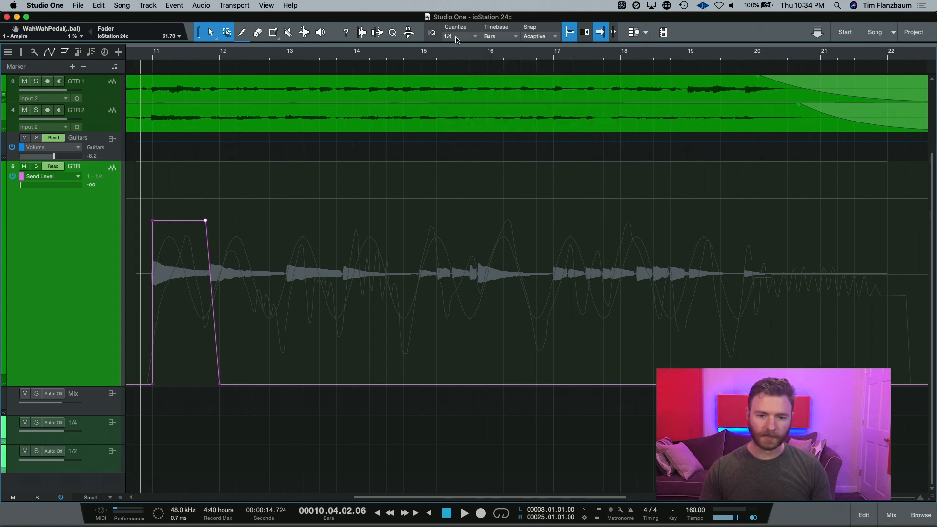
pyautogui.click(215, 389)
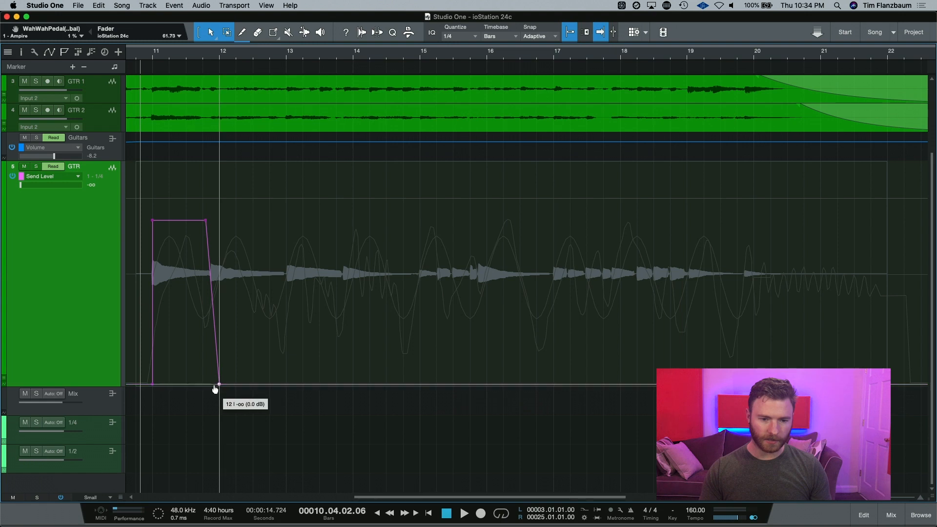
pyautogui.moveTo(215, 389); pyautogui.dragTo(210, 389)
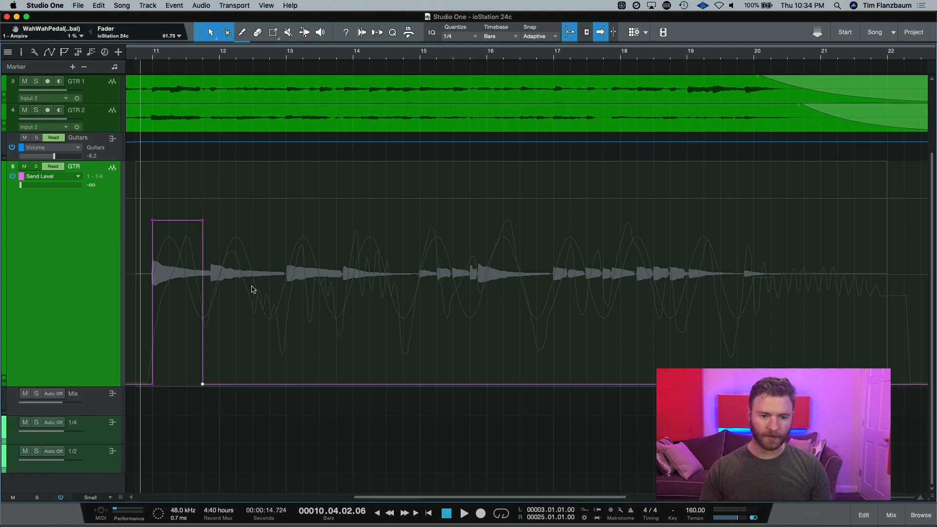
# Raise the GTR send level over the ranges 13 to 13.4 and 17 to 17.4
pyautogui.moveTo(294, 245); pyautogui.dragTo(344, 245)
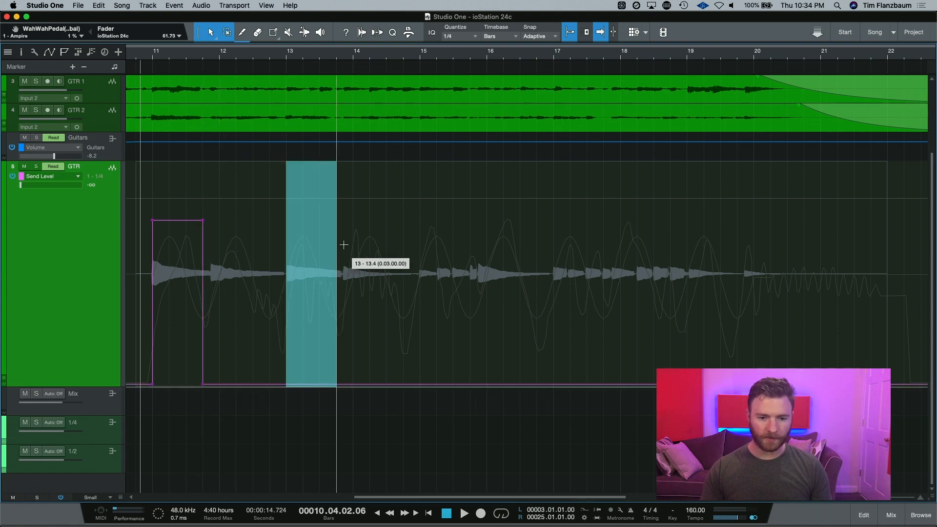
pyautogui.moveTo(308, 161); pyautogui.dragTo(308, 4)
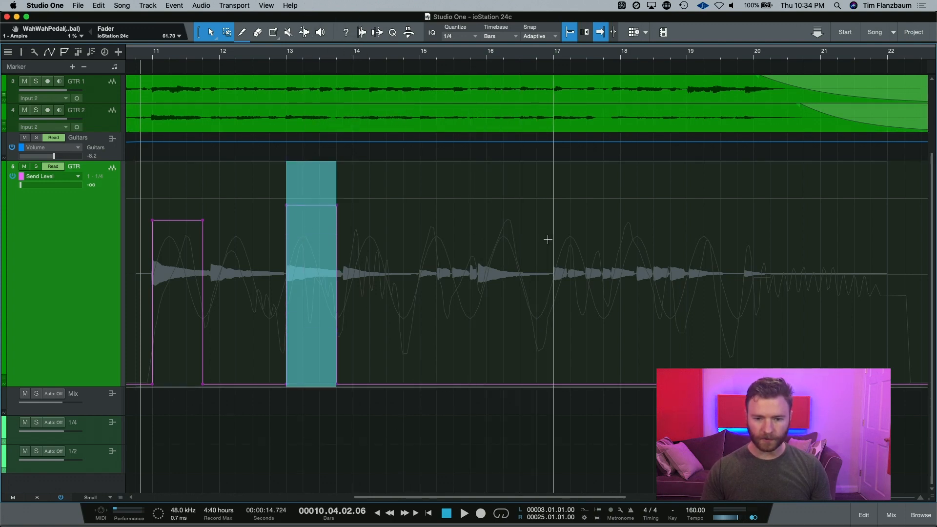
pyautogui.moveTo(553, 238); pyautogui.dragTo(603, 249)
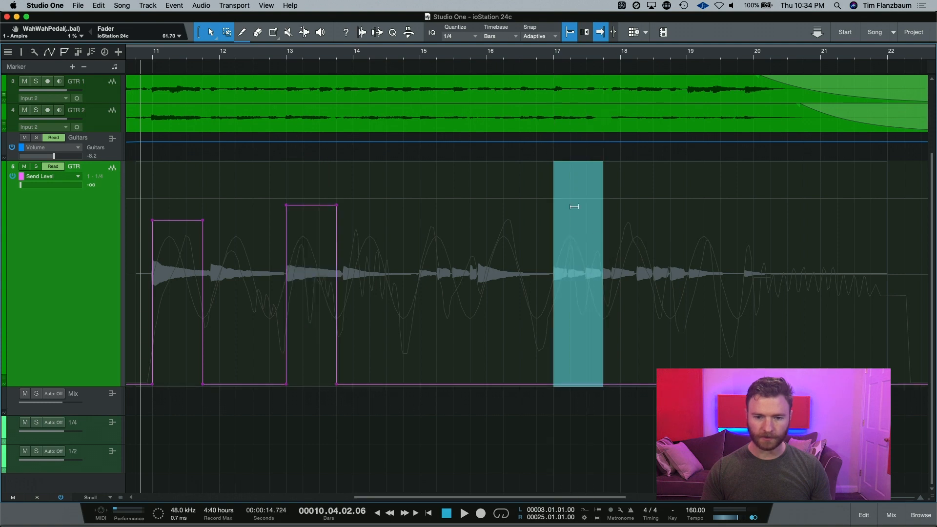
pyautogui.moveTo(573, 206); pyautogui.dragTo(586, 36)
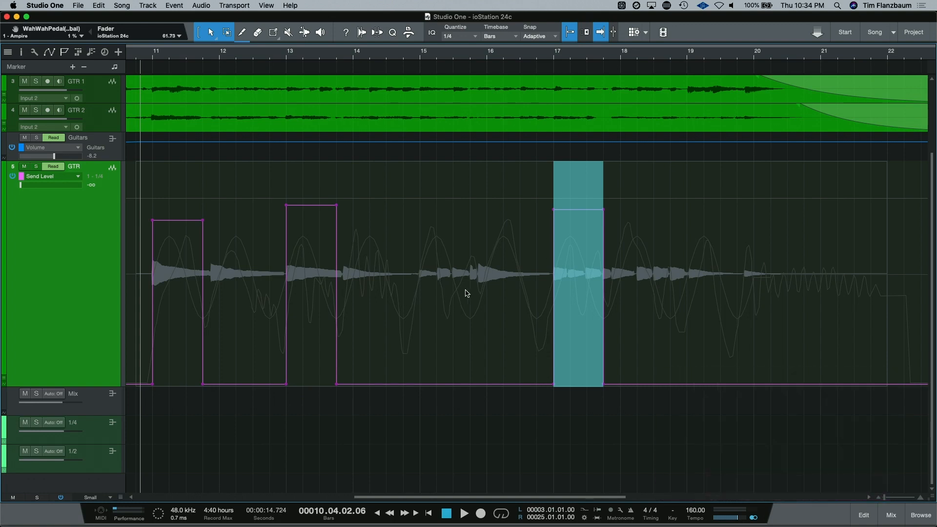
# Play back the delay send automation in the full mix and again with the GTR track soloed
pyautogui.press('space')
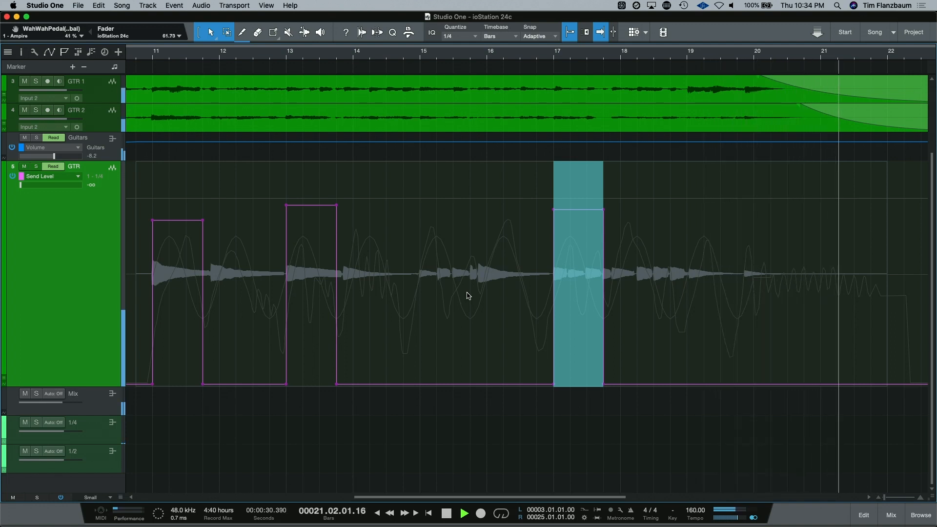
pyautogui.press('space')
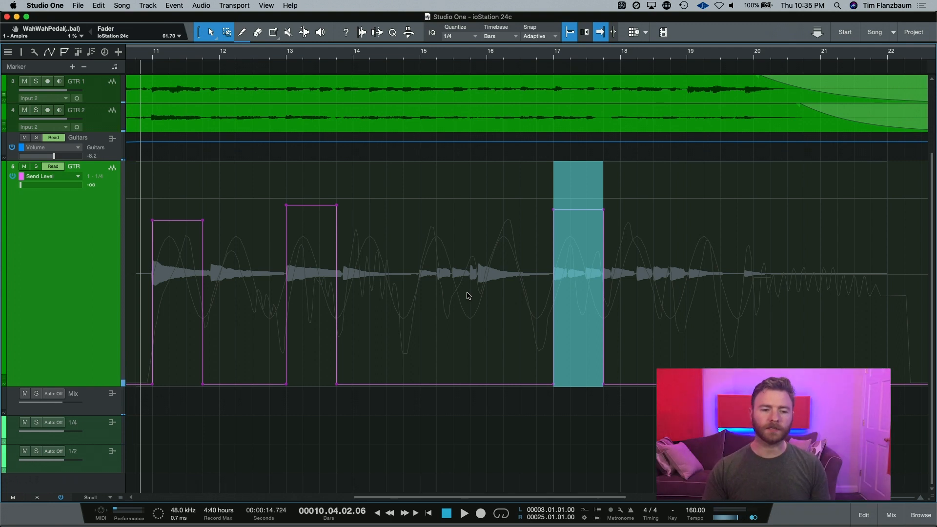
pyautogui.press('s')
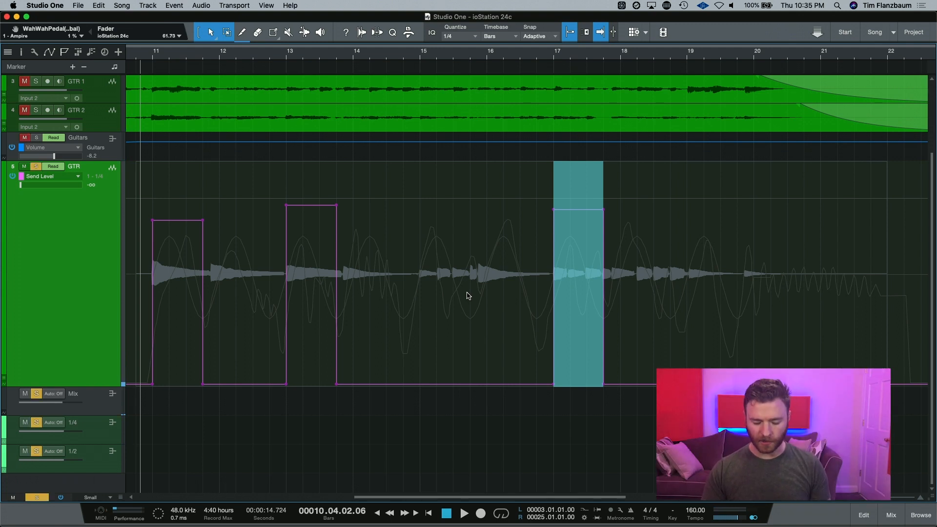
pyautogui.press('space')
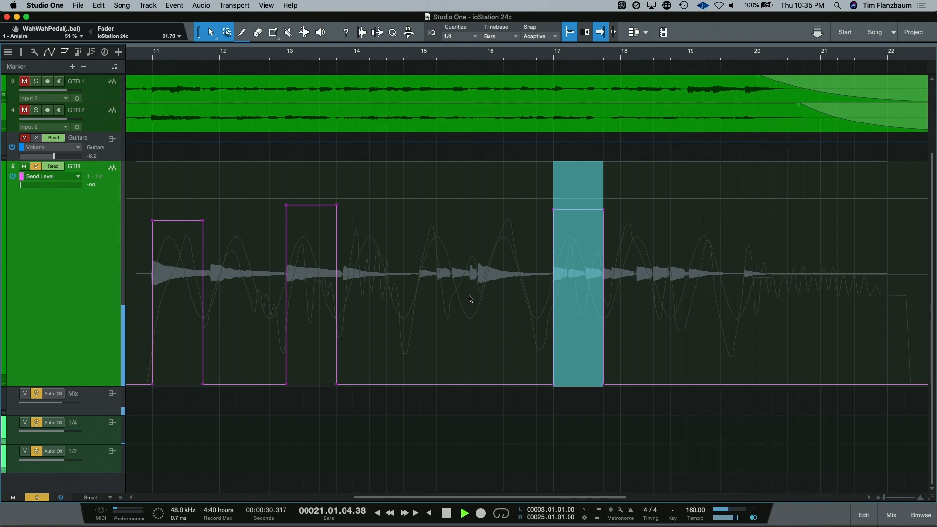
pyautogui.press('space')
# Open the Ampire insert on the GTR channel from the mixer and toggle its Reverb pedal
pyautogui.press('F3')
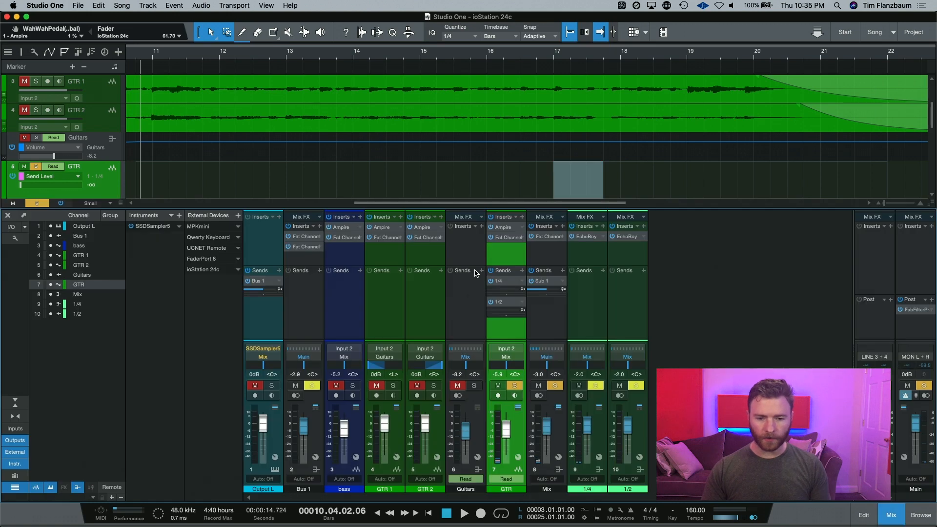
pyautogui.click(512, 231)
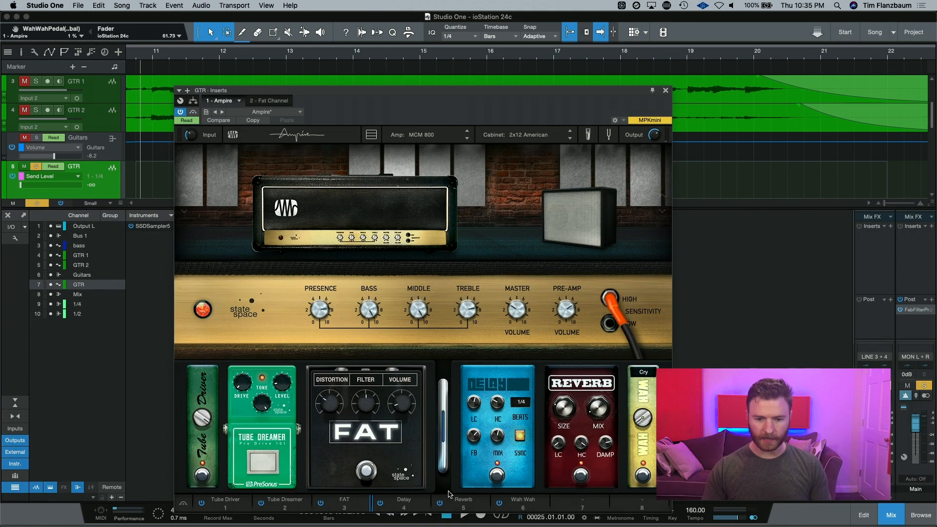
pyautogui.click(581, 475)
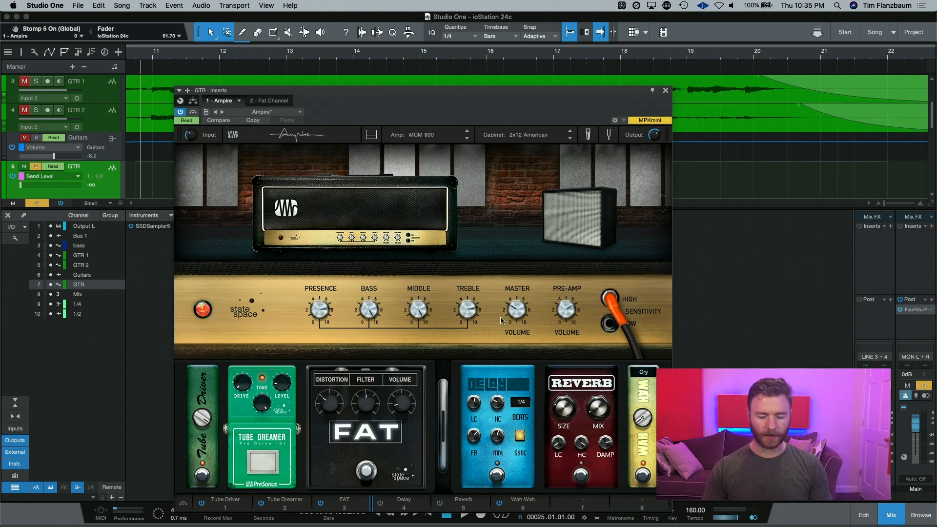
# Close the Ampire window and play back the soloed GTR track, returning to the full arrangement view
pyautogui.click(666, 90)
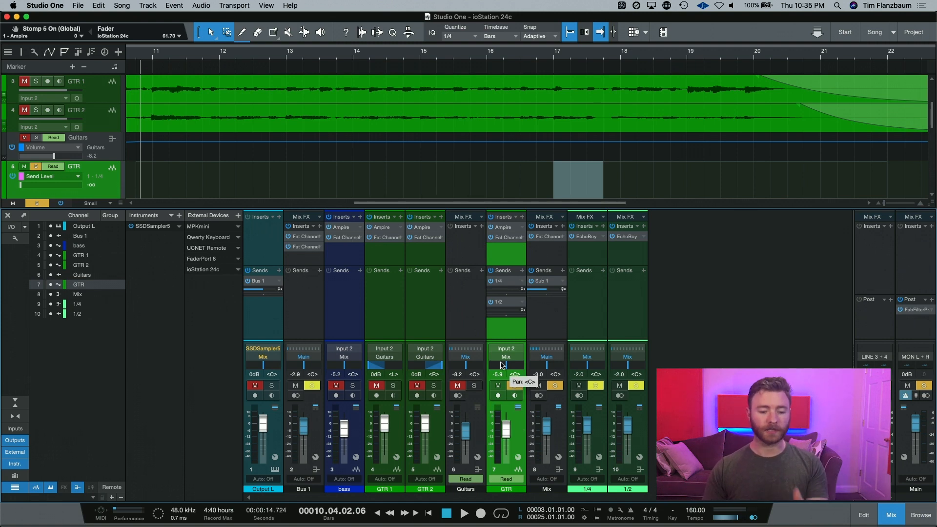
pyautogui.press('space')
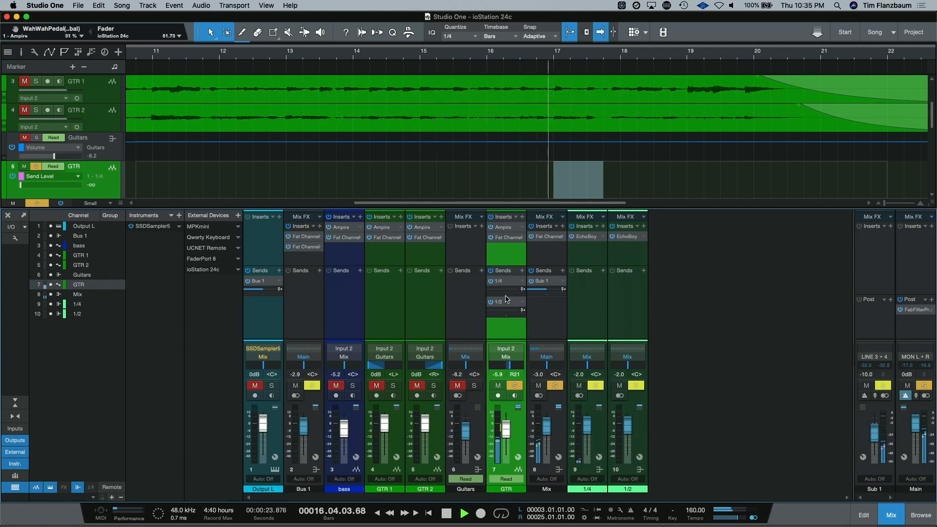
pyautogui.press('F3')
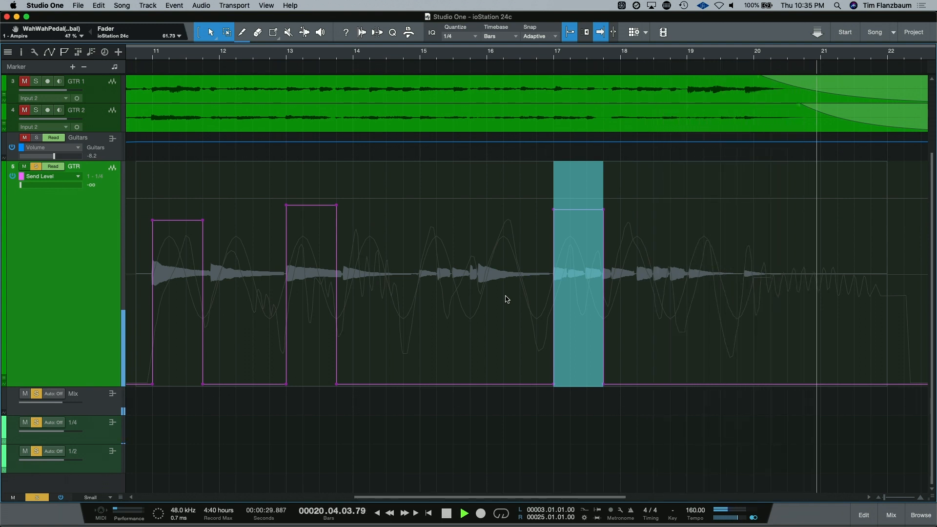
pyautogui.press('space')
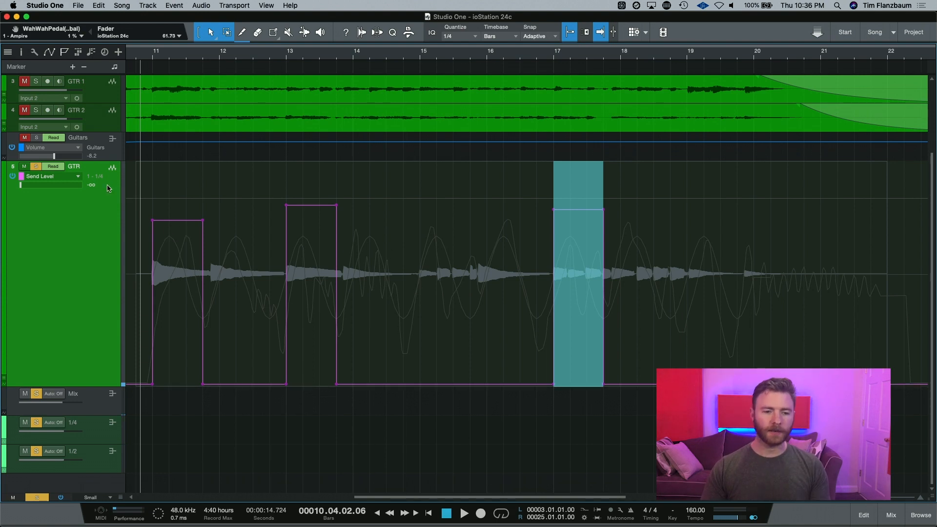
# Write four throws on the GTR track's 1/2 send level in Touch mode between bars 11 and 20, and play back the full mix
pyautogui.click(78, 176)
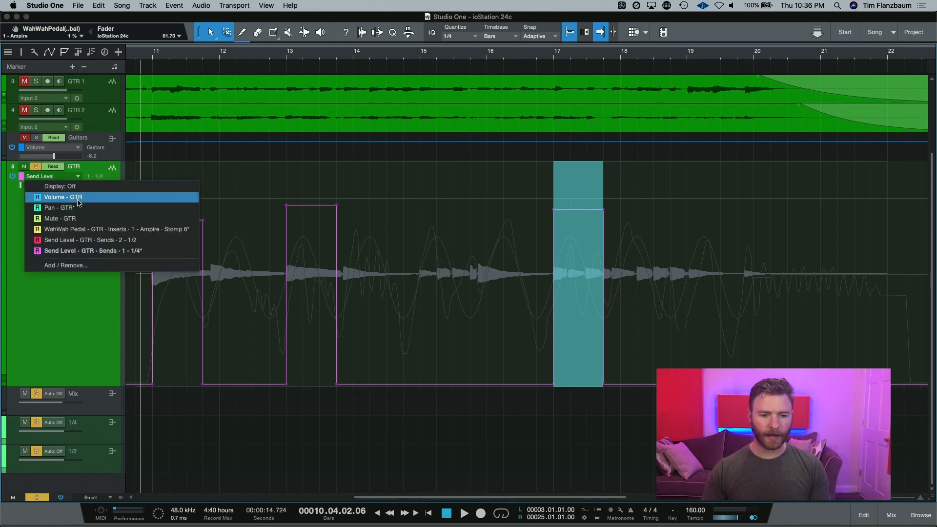
pyautogui.click(156, 240)
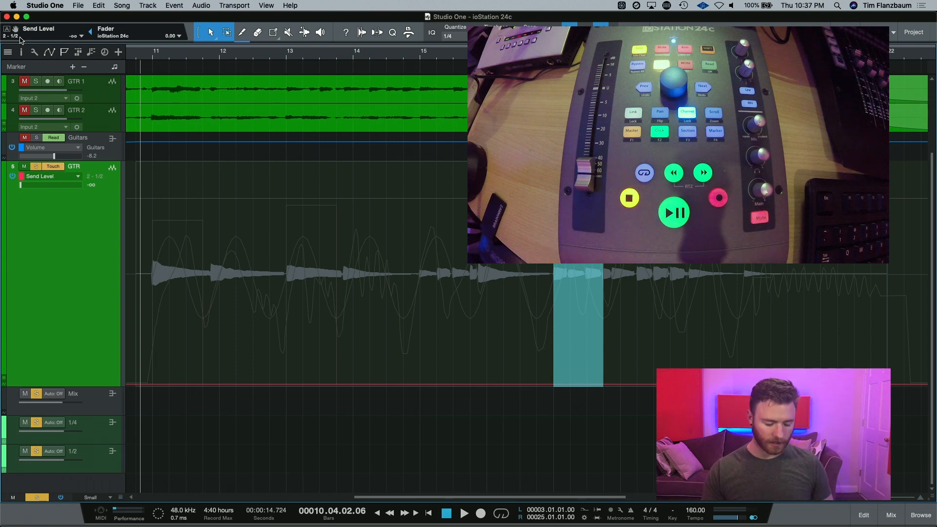
pyautogui.press('space')
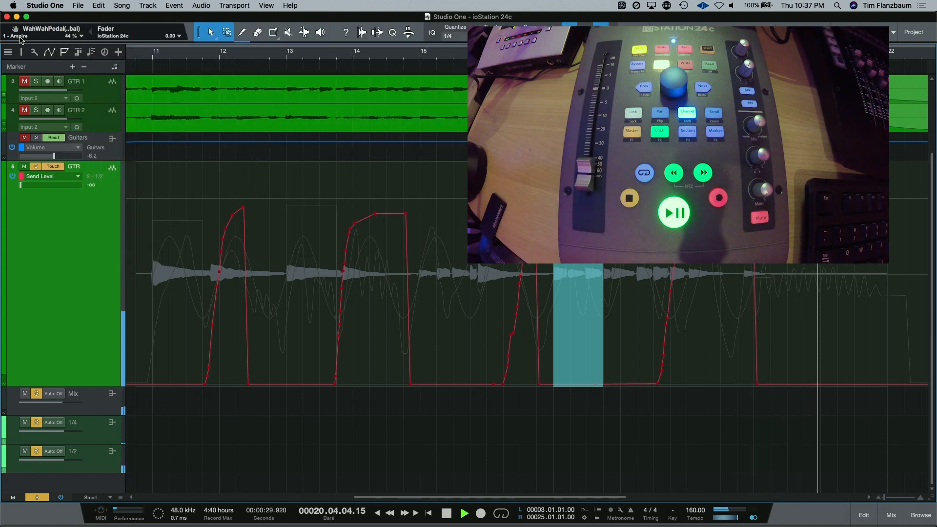
pyautogui.press('space')
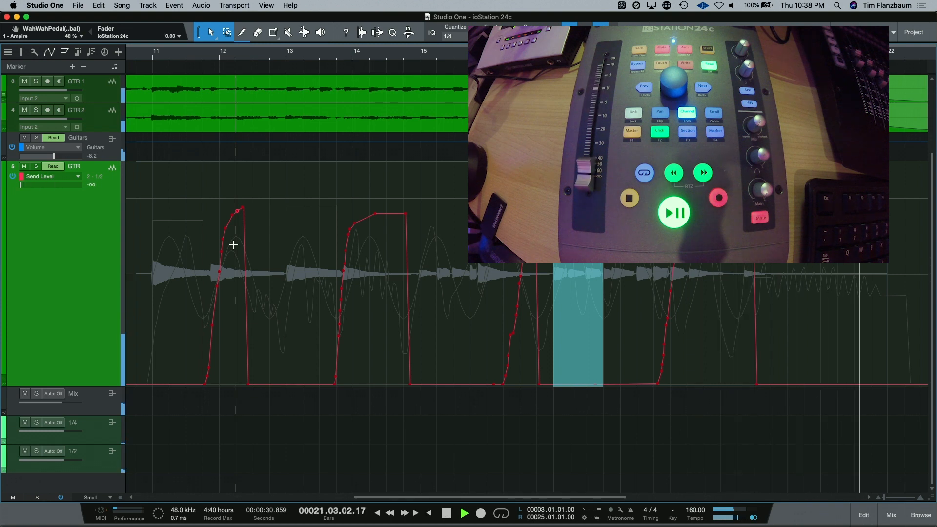
pyautogui.press('space')
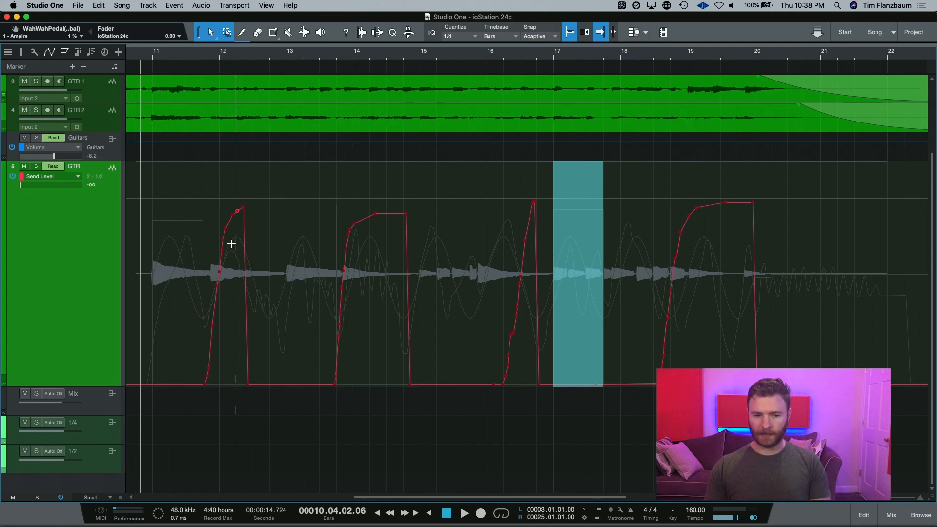
# Display the GTR track's WahWah Pedal automation and examine the wah pedal's automation and fader assignment options in the Ampire insert
pyautogui.click(79, 180)
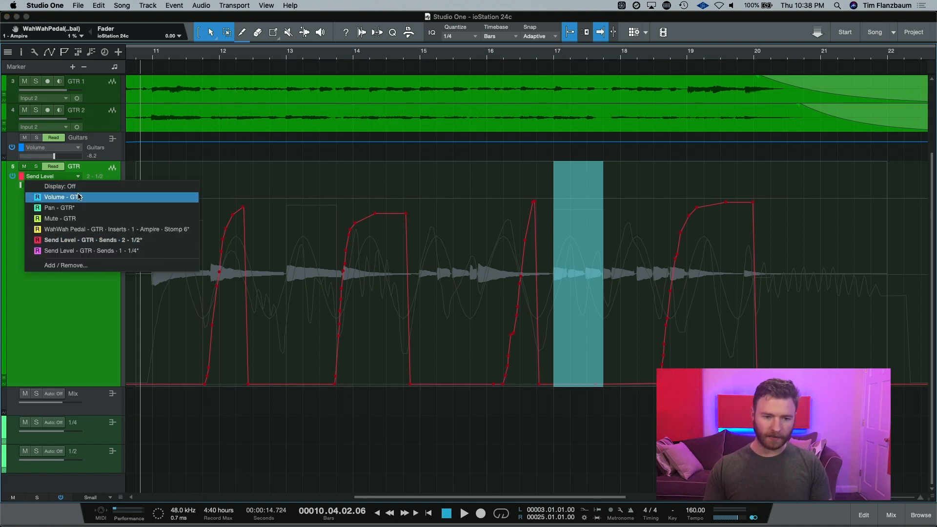
pyautogui.click(98, 225)
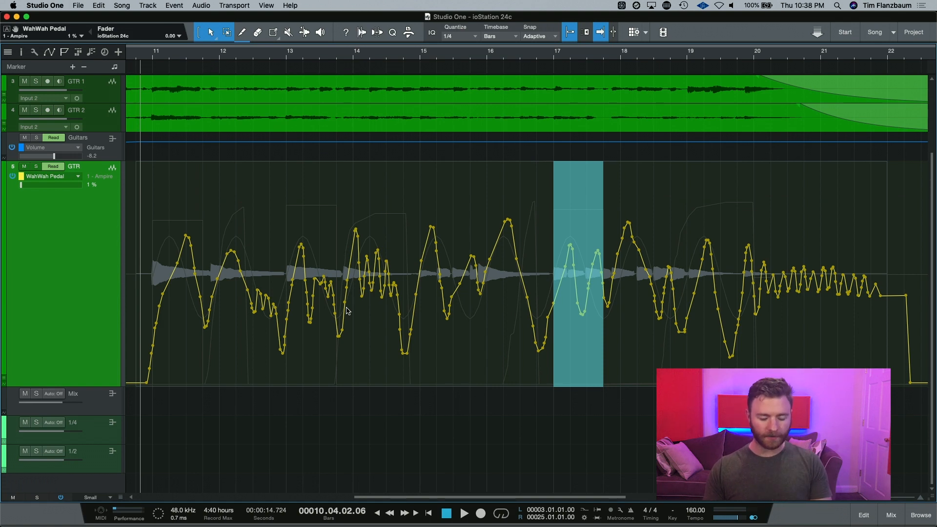
pyautogui.press('F3')
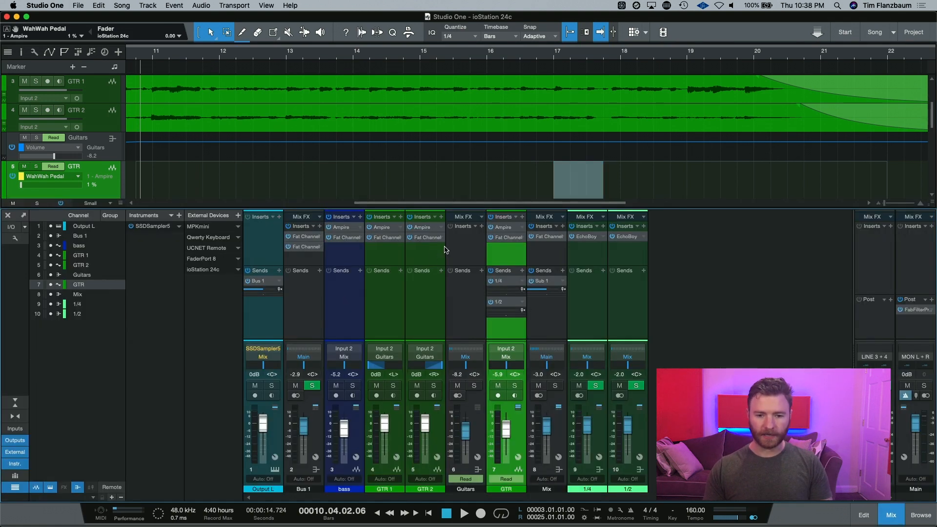
pyautogui.click(503, 228)
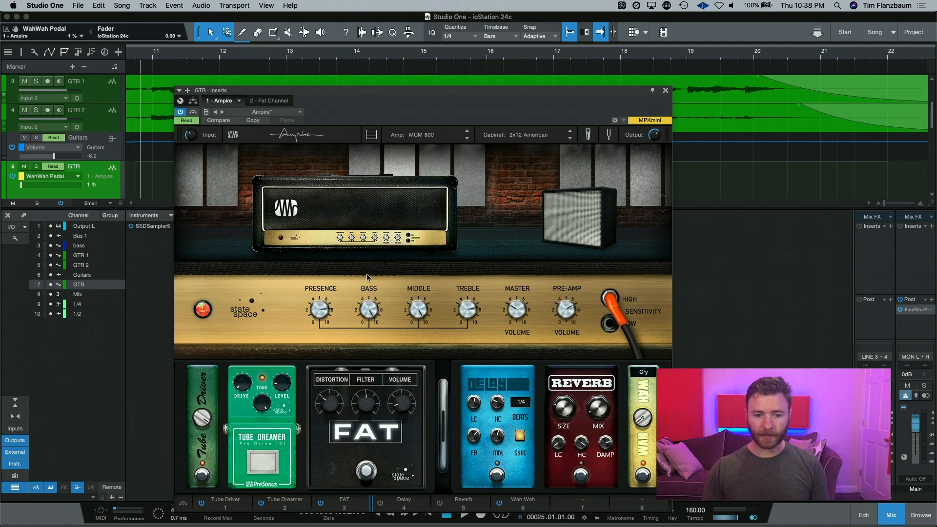
pyautogui.rightClick(642, 423)
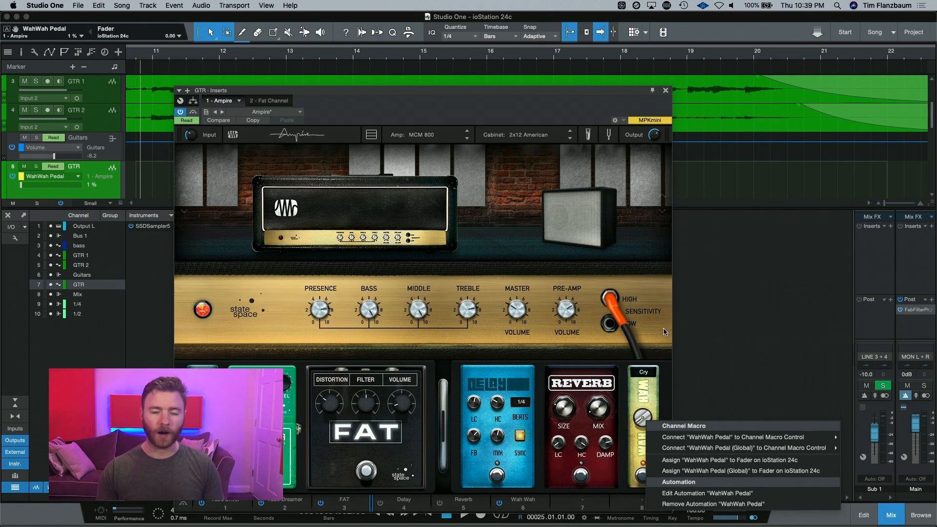
pyautogui.click(379, 125)
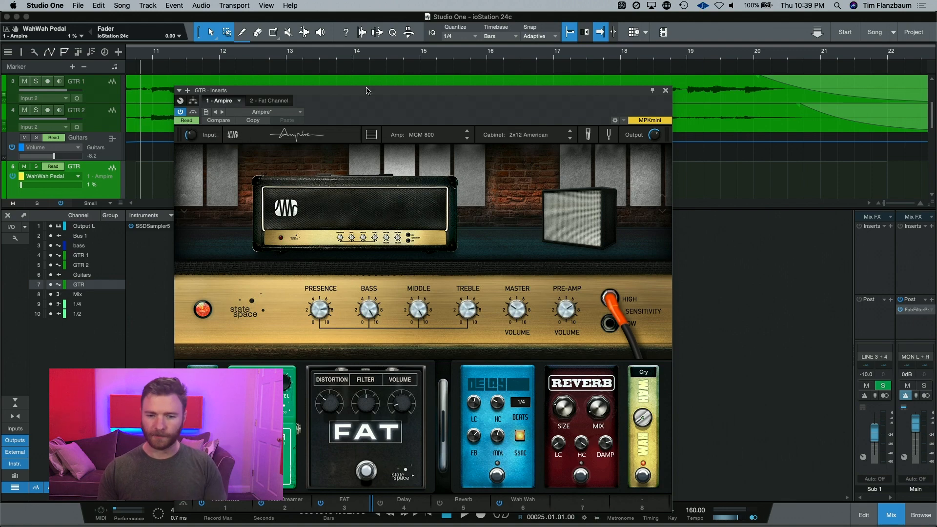
pyautogui.click(665, 90)
pyautogui.press('F3')
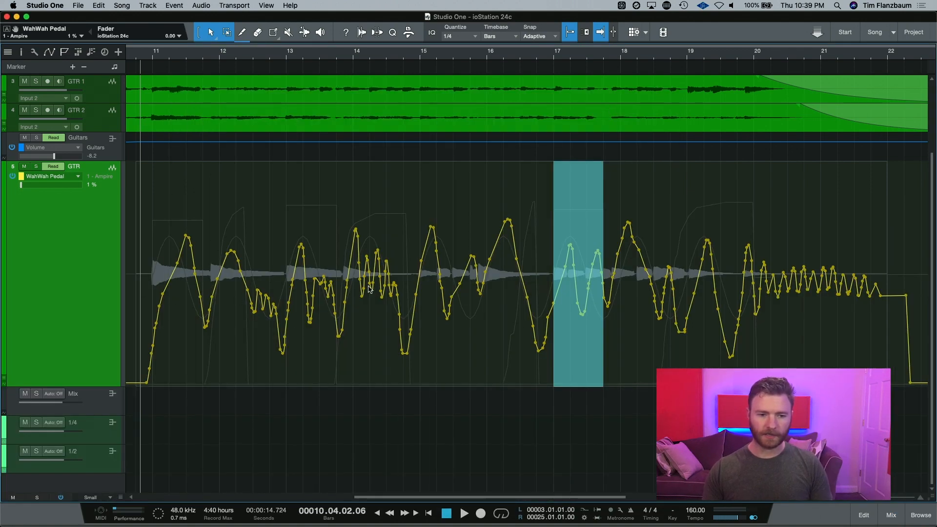
# Delete all WahWah Pedal automation points to hear the soloed GTR track without them, and undo the deletion
pyautogui.moveTo(131, 337); pyautogui.dragTo(895, 340)
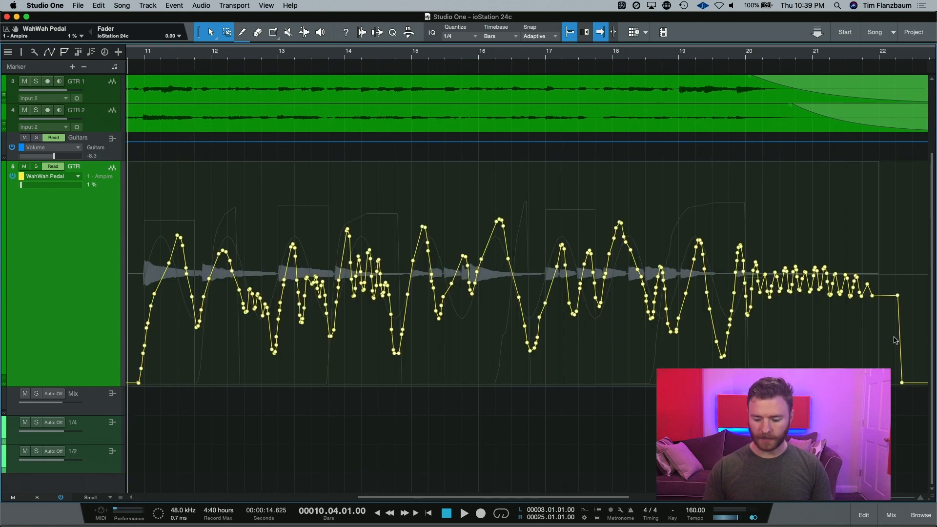
pyautogui.press('Delete')
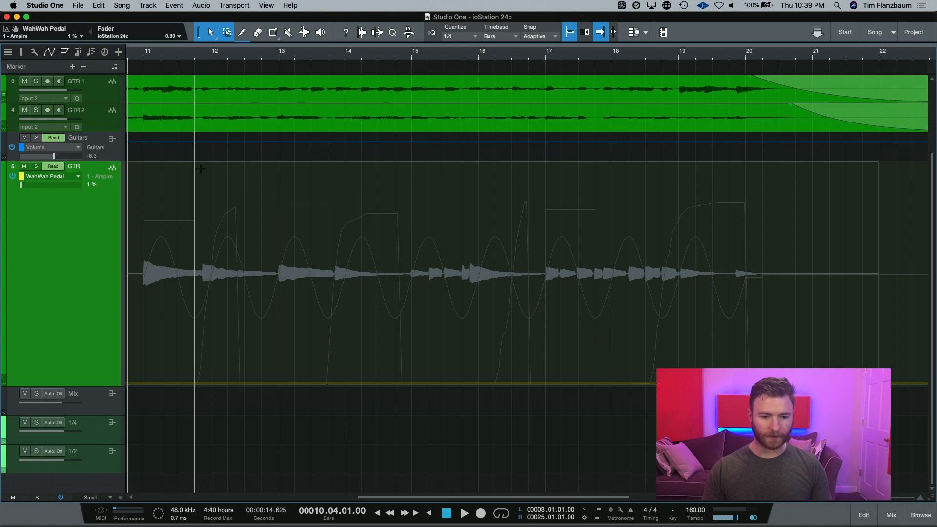
pyautogui.press('s')
pyautogui.press('space')
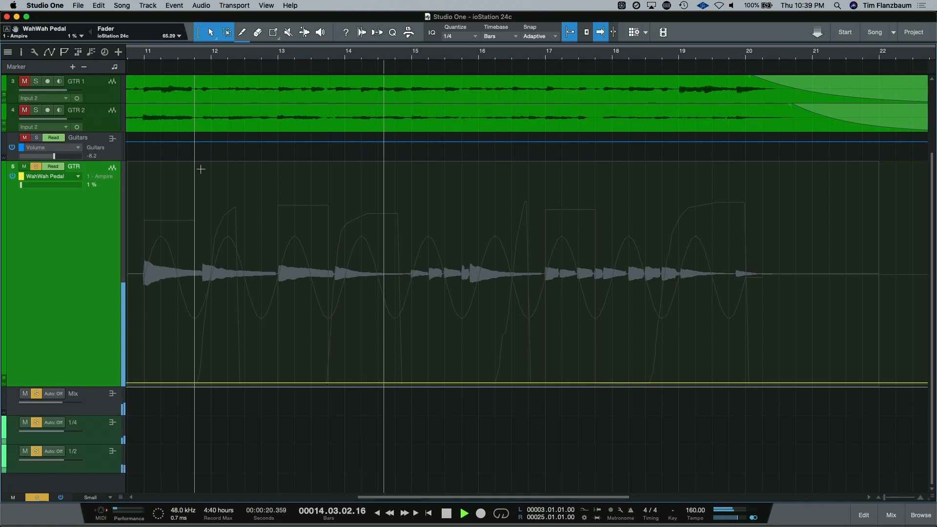
pyautogui.press('space')
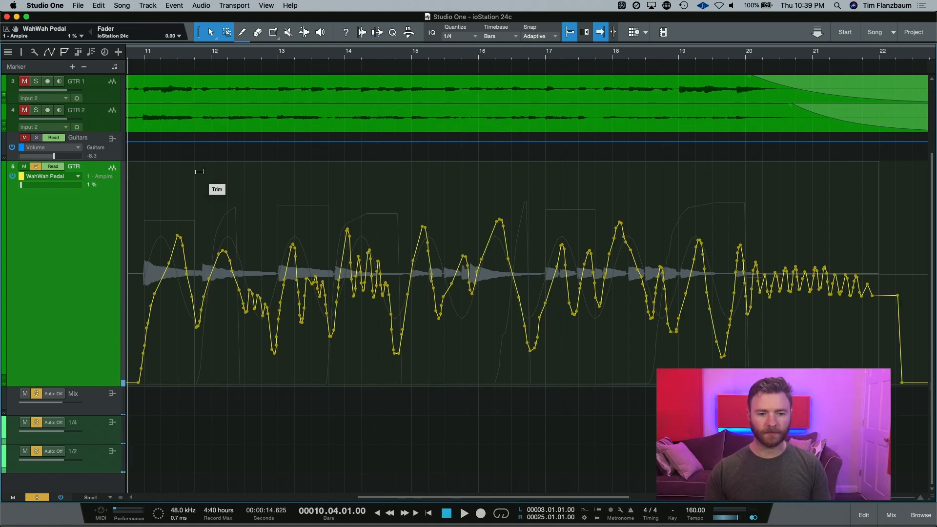
# Play back the soloed GTR track with its WahWah Pedal automation twice from just before bar 11
pyautogui.press('space')
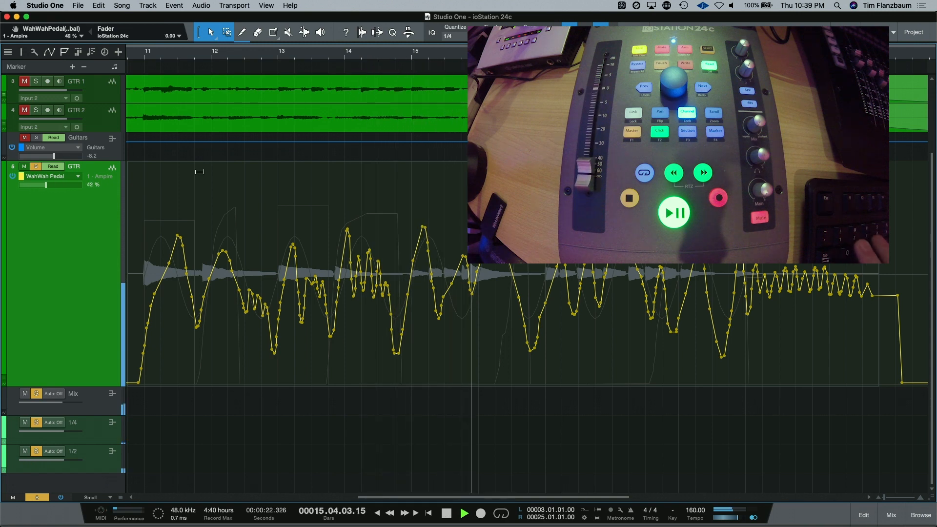
pyautogui.press('space')
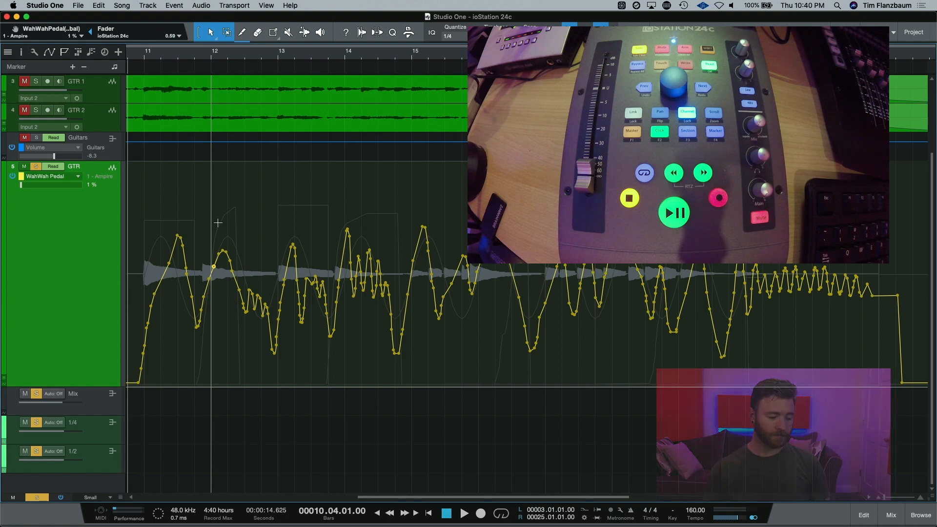
pyautogui.press('space')
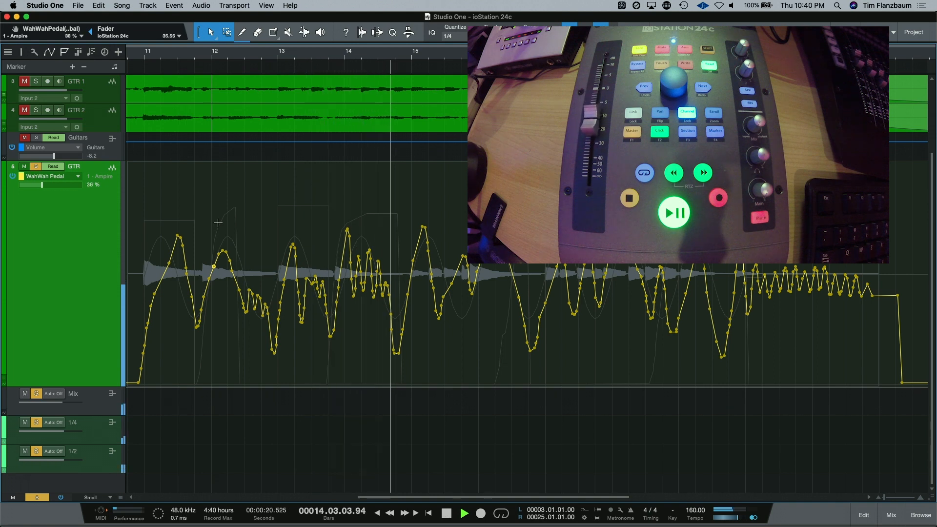
pyautogui.press('space')
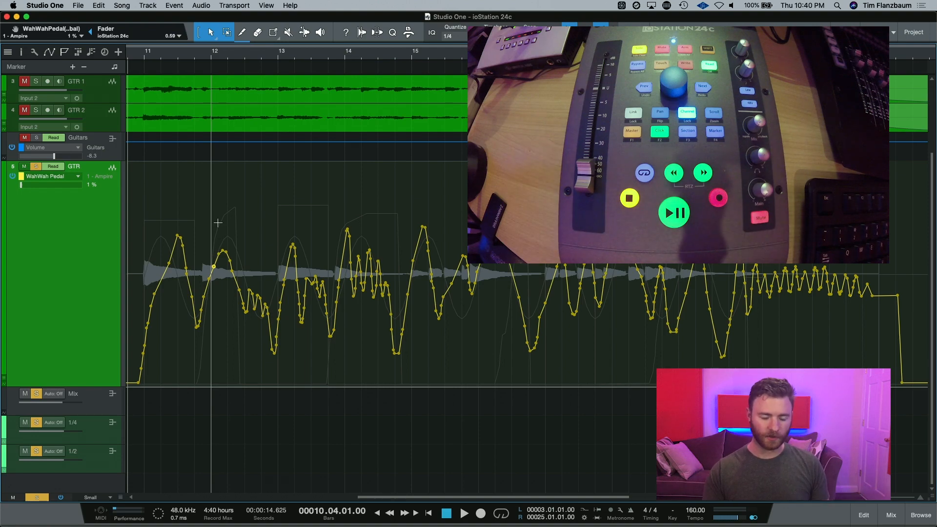
# Reset the ioStation 24c external device from the mixer
pyautogui.press('F3')
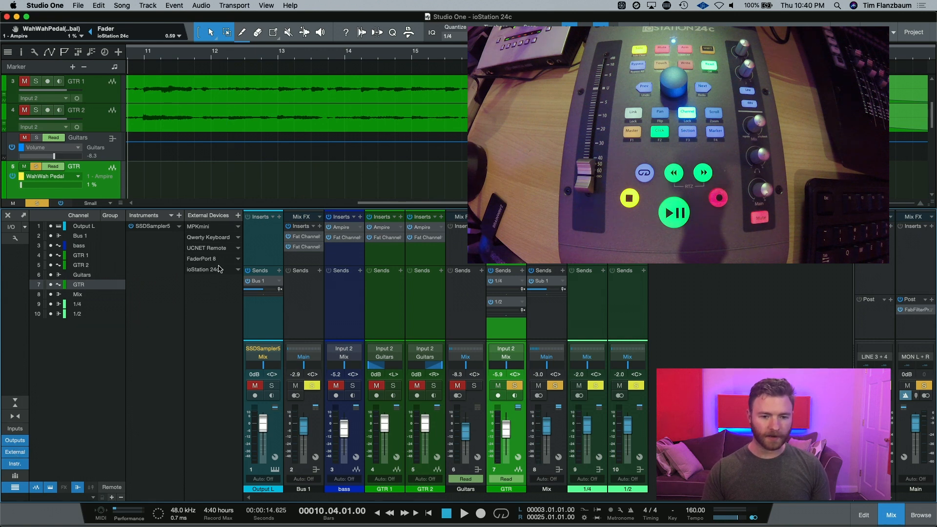
pyautogui.click(239, 270)
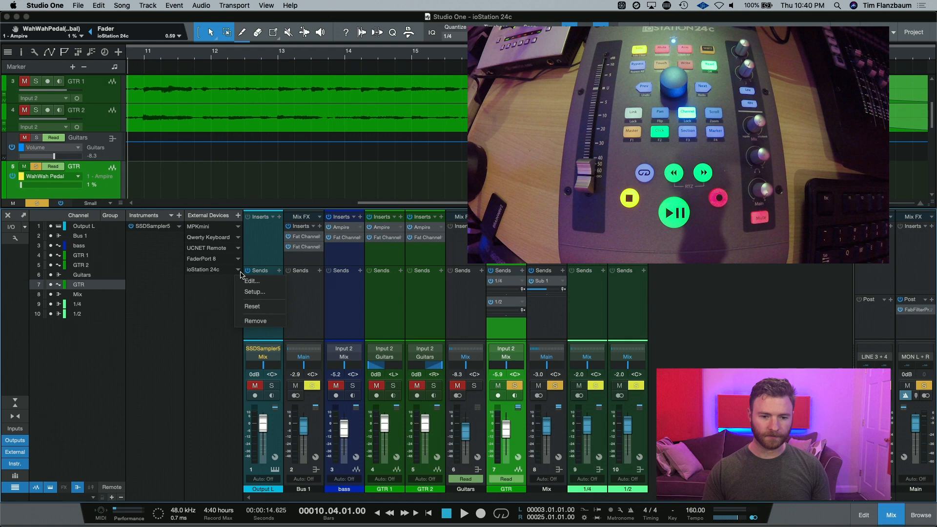
pyautogui.click(257, 306)
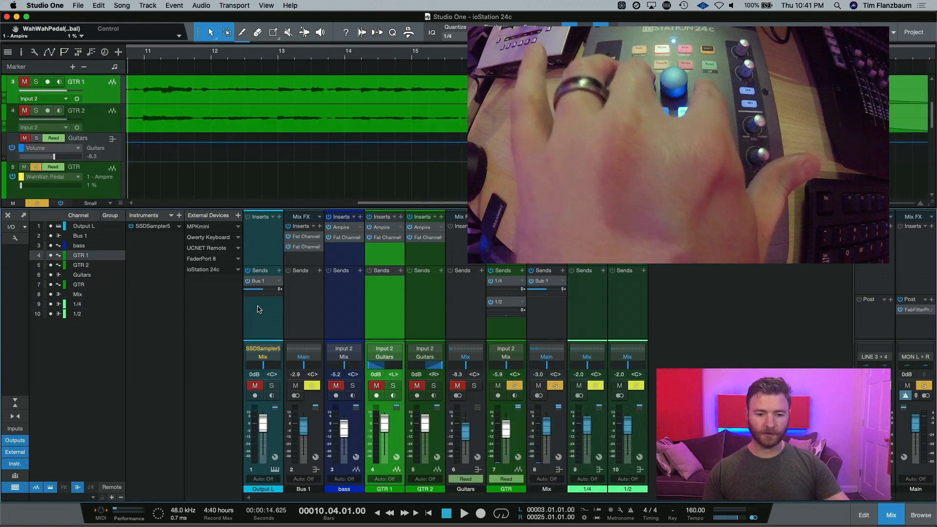
# Expand the GTR track's automation envelopes in the arrangement to show Volume, Pan, Mute, WahWah Pedal and both Send Level lanes
pyautogui.press('F3')
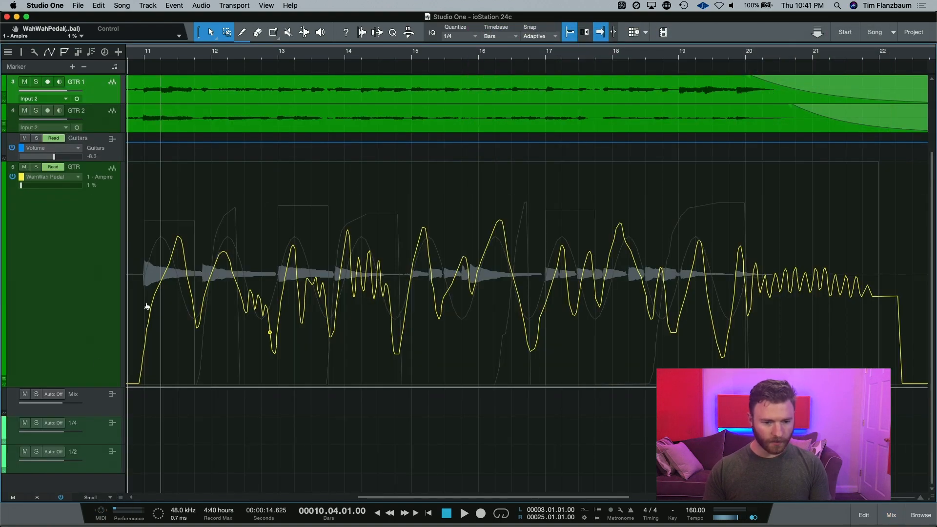
pyautogui.click(2, 389)
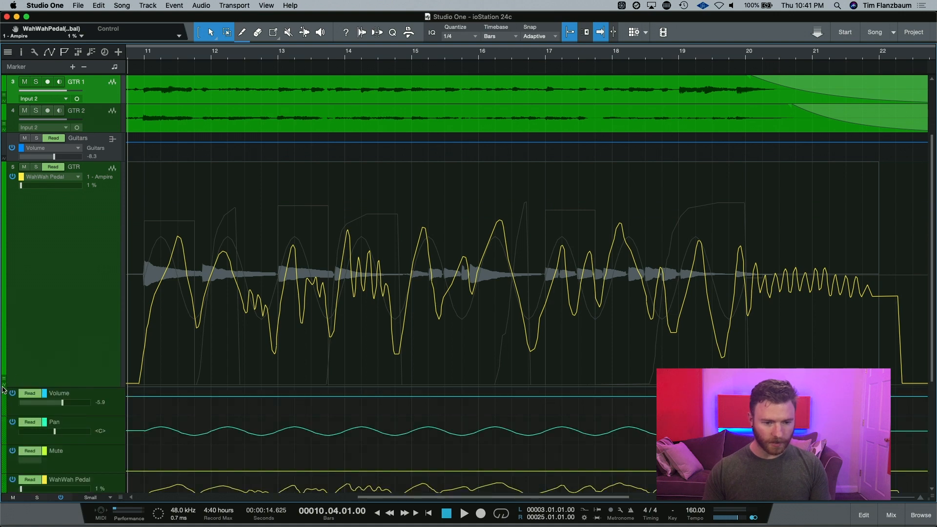
pyautogui.scroll(-5, 50, 291)
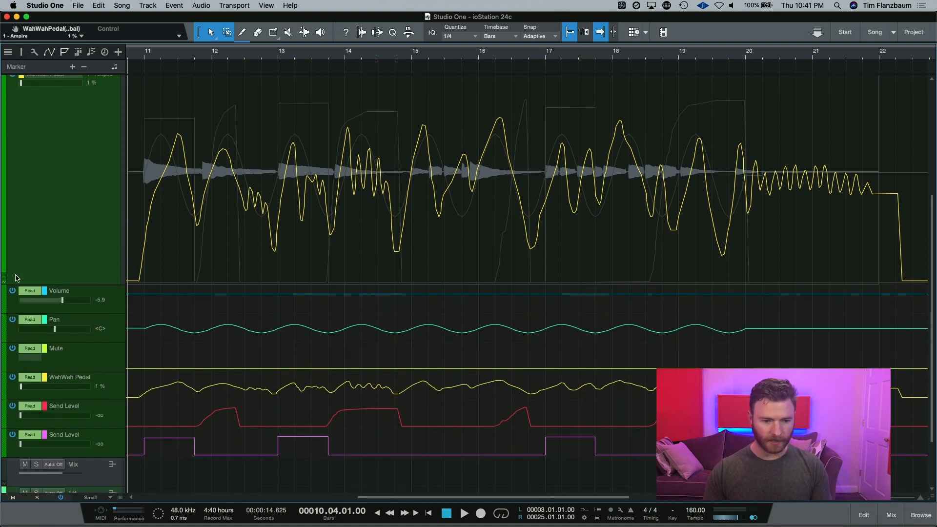